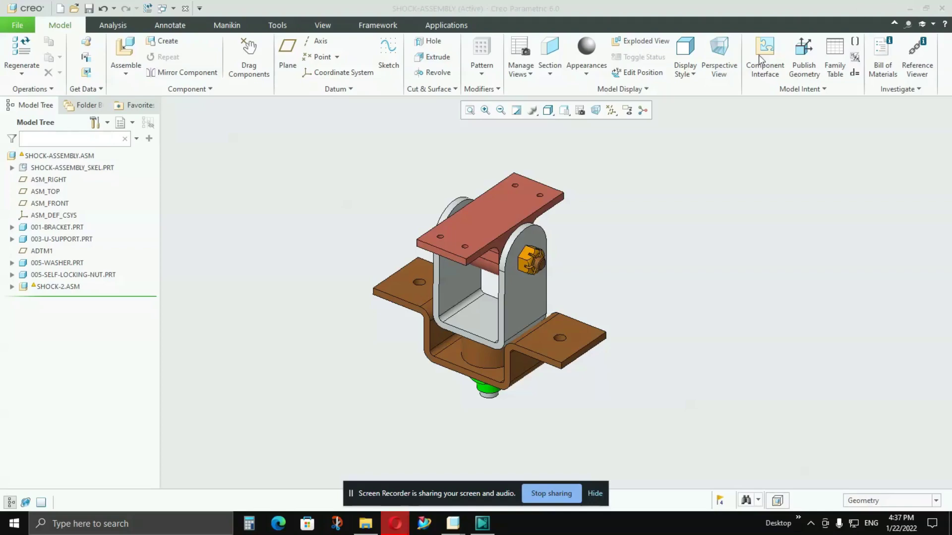
# Step: Delete the old SHOCK-ASSEMBLY_SKEL.PRT skeleton part from the model tree and confirm
pyautogui.click(68, 169)
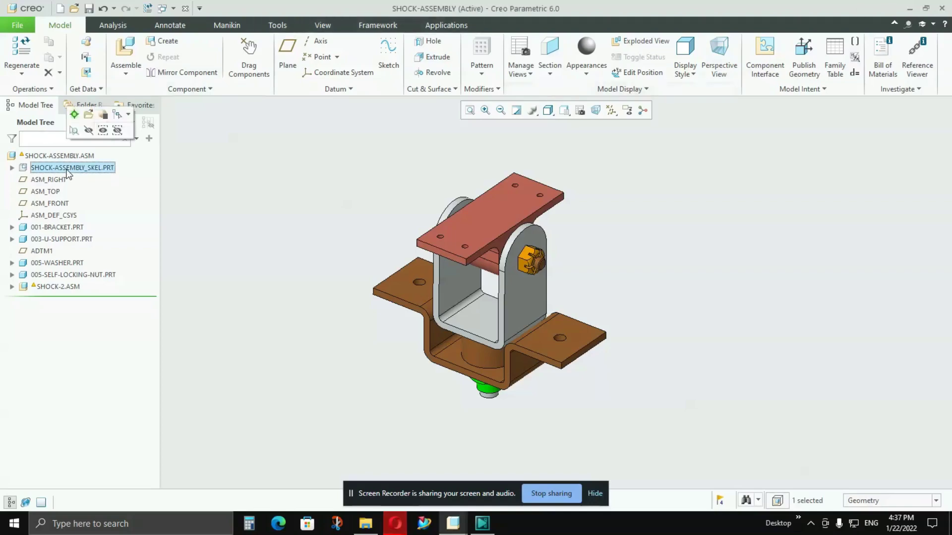
pyautogui.press('Delete')
pyautogui.click(443, 277)
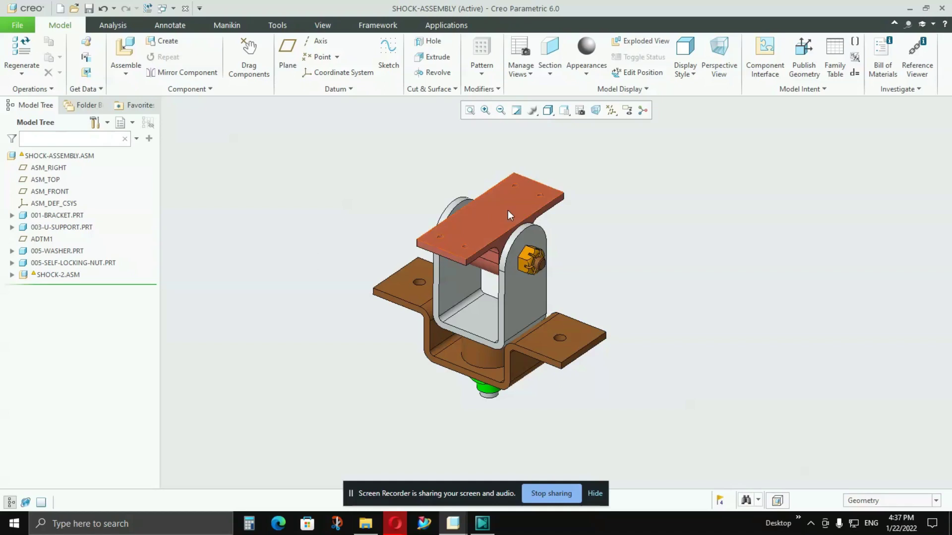
pyautogui.click(77, 157)
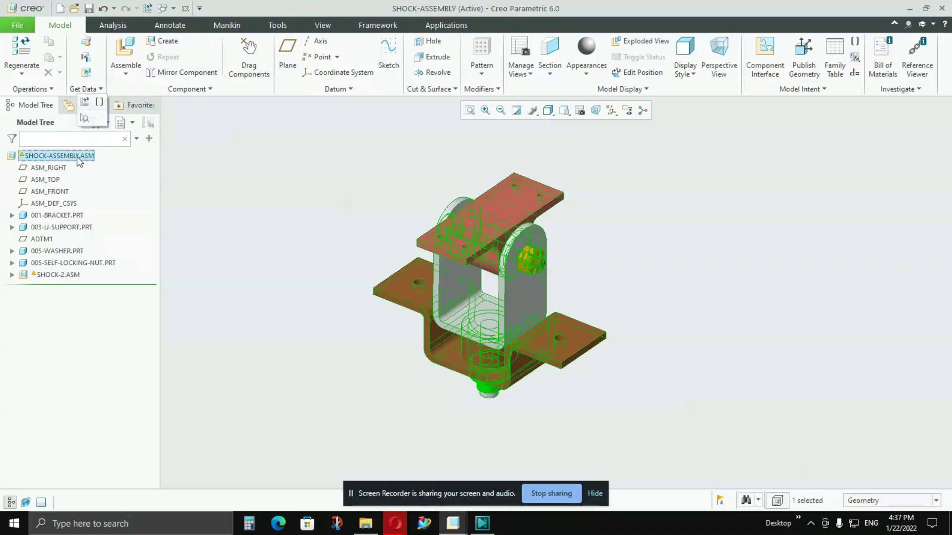
pyautogui.click(333, 306)
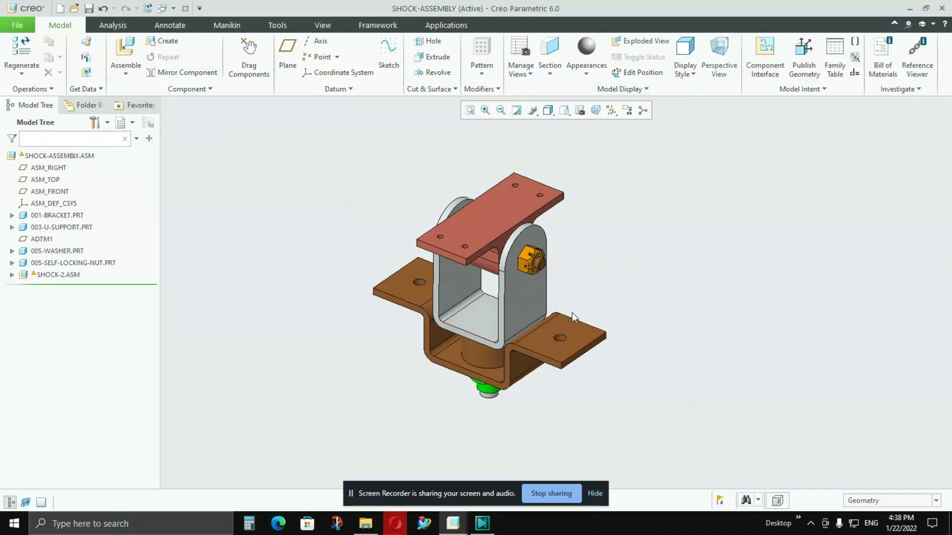
pyautogui.click(49, 276)
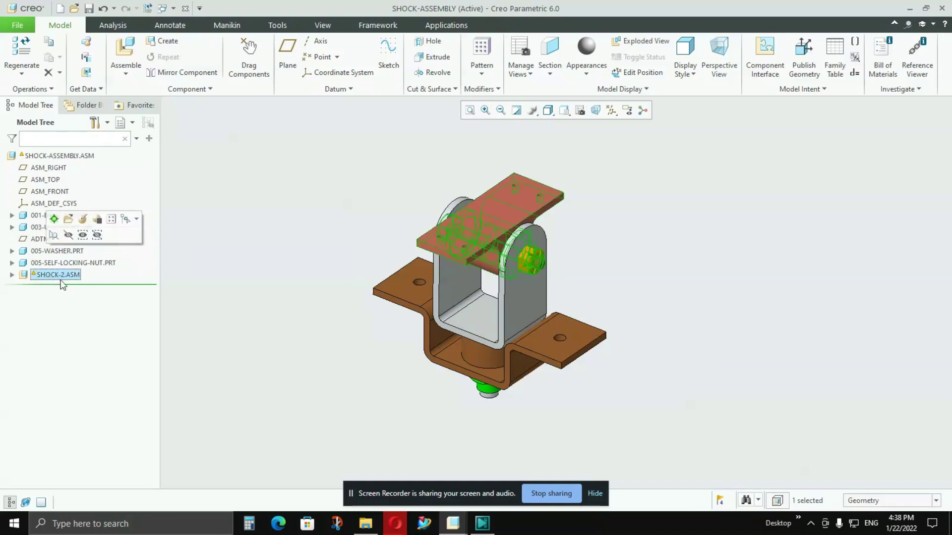
pyautogui.click(68, 219)
pyautogui.moveTo(348, 301)
pyautogui.mouseDown(button='middle')
pyautogui.moveTo(379, 296)
pyautogui.moveTo(383, 283)
pyautogui.moveTo(348, 278)
pyautogui.mouseUp(button='middle')
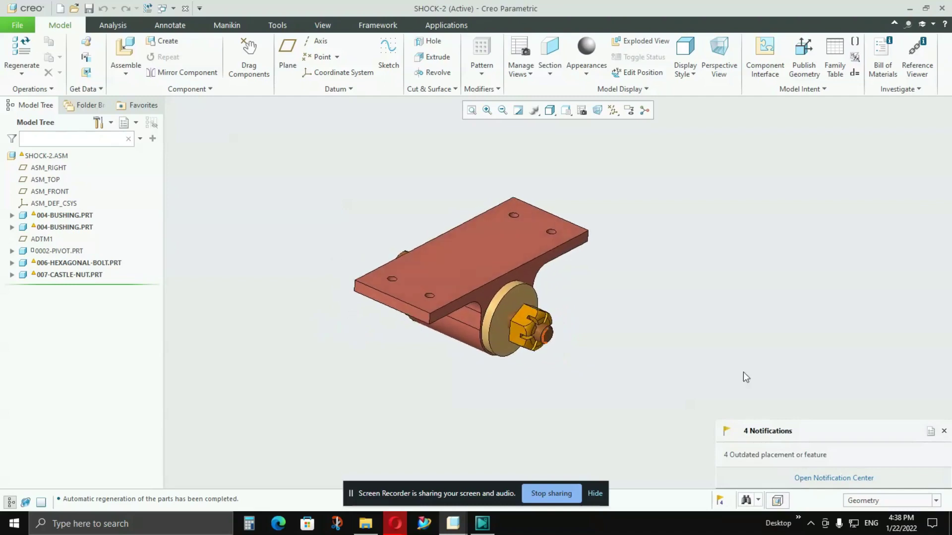
pyautogui.click(943, 431)
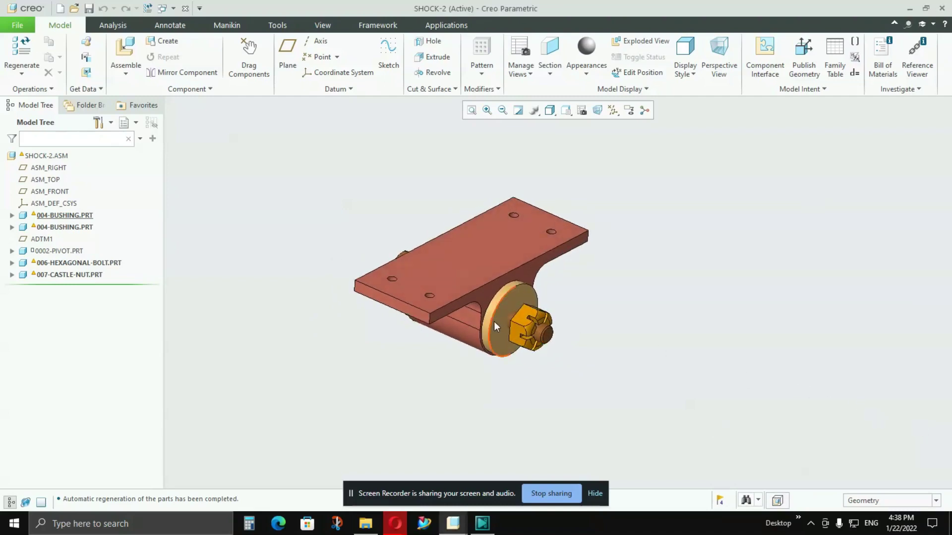
pyautogui.moveTo(492, 321)
pyautogui.mouseDown(button='middle')
pyautogui.moveTo(500, 341)
pyautogui.moveTo(546, 339)
pyautogui.moveTo(473, 324)
pyautogui.moveTo(438, 297)
pyautogui.moveTo(558, 292)
pyautogui.moveTo(504, 285)
pyautogui.moveTo(480, 264)
pyautogui.moveTo(555, 268)
pyautogui.moveTo(492, 267)
pyautogui.moveTo(535, 259)
pyautogui.moveTo(550, 272)
pyautogui.moveTo(501, 266)
pyautogui.moveTo(507, 278)
pyautogui.mouseUp(button='middle')
pyautogui.scroll(-3, 490, 252)
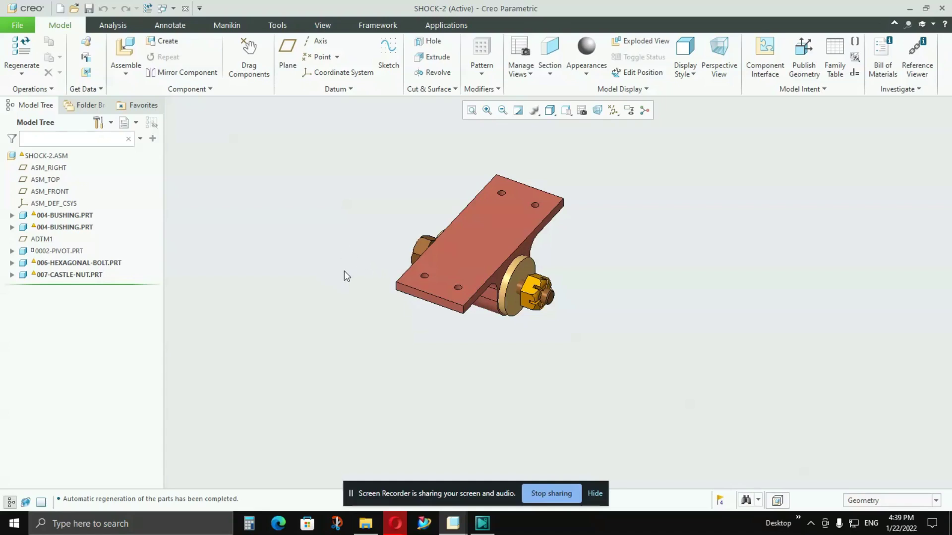
pyautogui.moveTo(349, 265); pyautogui.dragTo(374, 241, button='middle')
pyautogui.hotkey('ctrl', 'w')
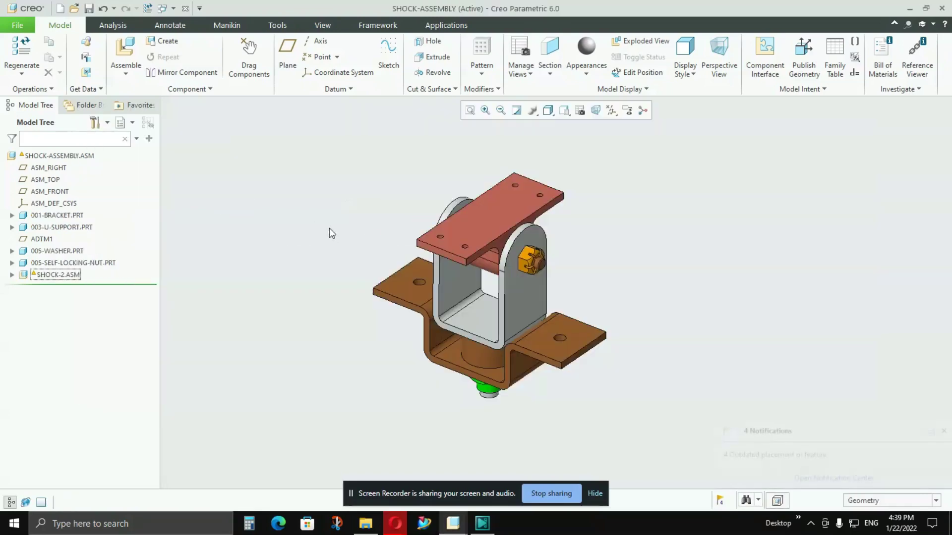
# Step: Dismiss the notifications and hide SHOCK-2.ASM, leaving the bracket, U-support and fasteners visible
pyautogui.click(944, 431)
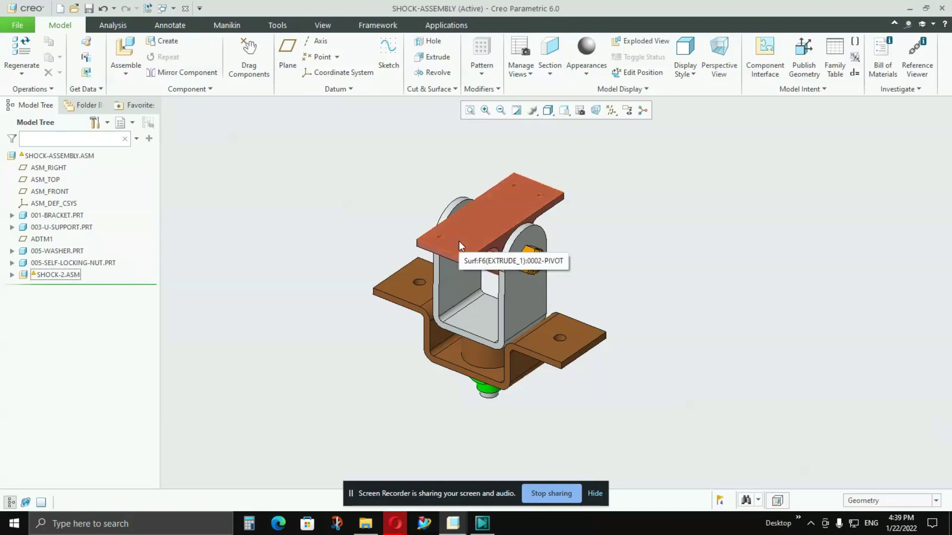
pyautogui.click(55, 276)
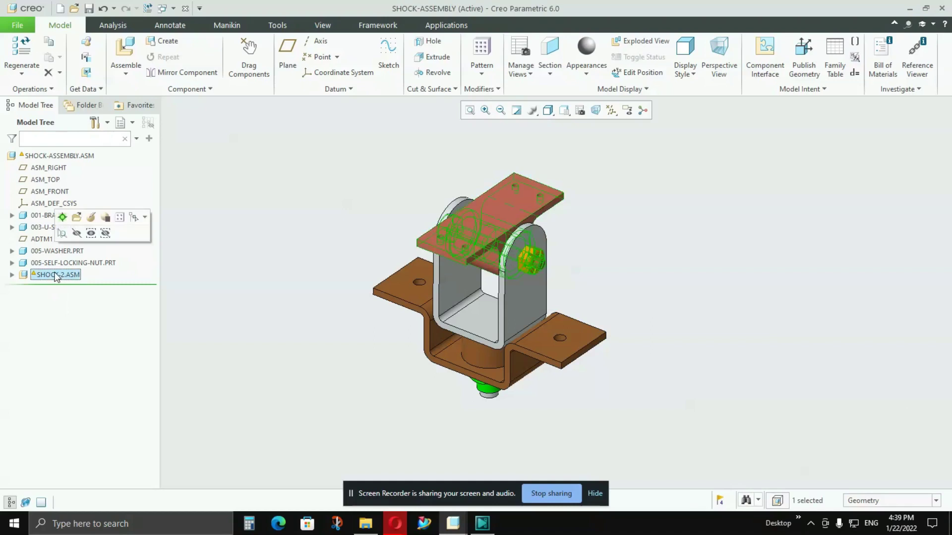
pyautogui.click(76, 233)
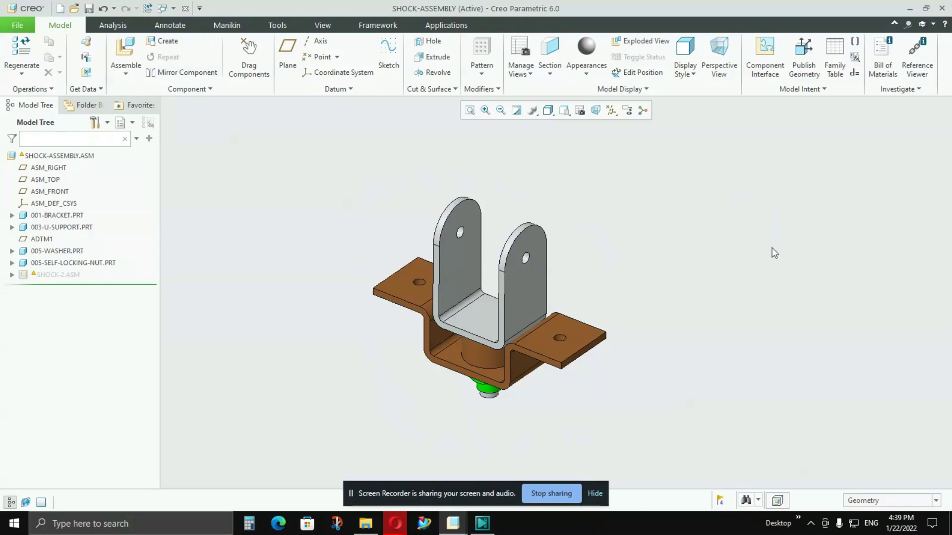
pyautogui.moveTo(586, 314); pyautogui.dragTo(535, 294, button='middle')
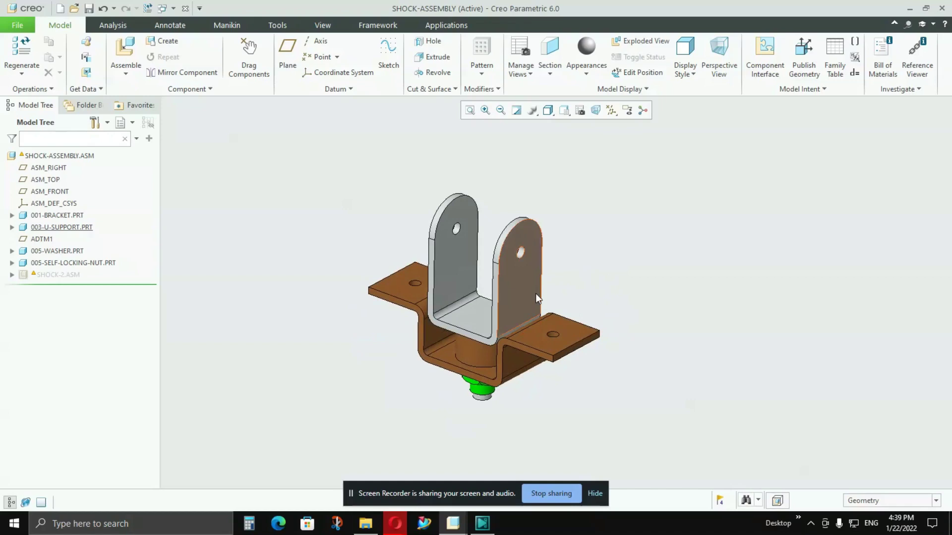
# Step: Create skeleton model SHOCK-ASSEMBLY_SKEL_SKEL0001.PRT copied from the default solid part template, and select it
pyautogui.click(154, 43)
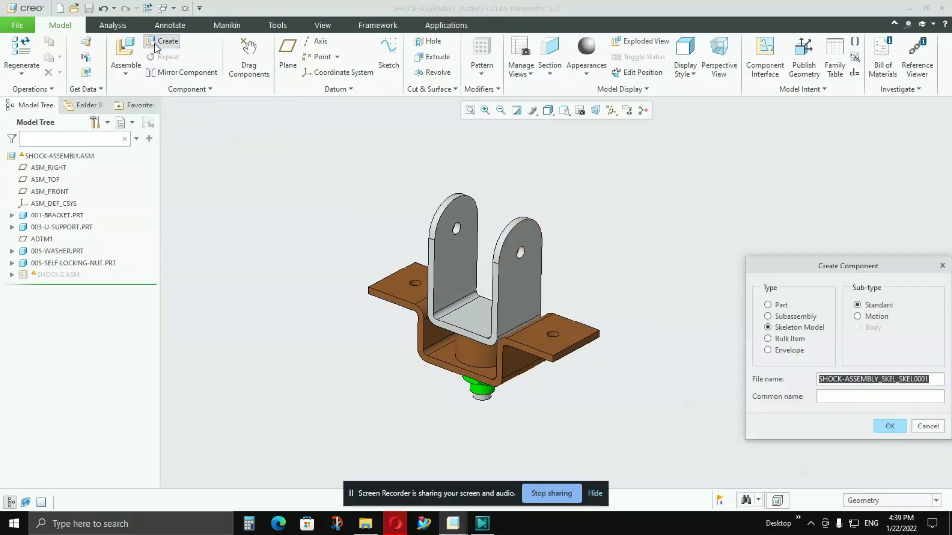
pyautogui.click(787, 331)
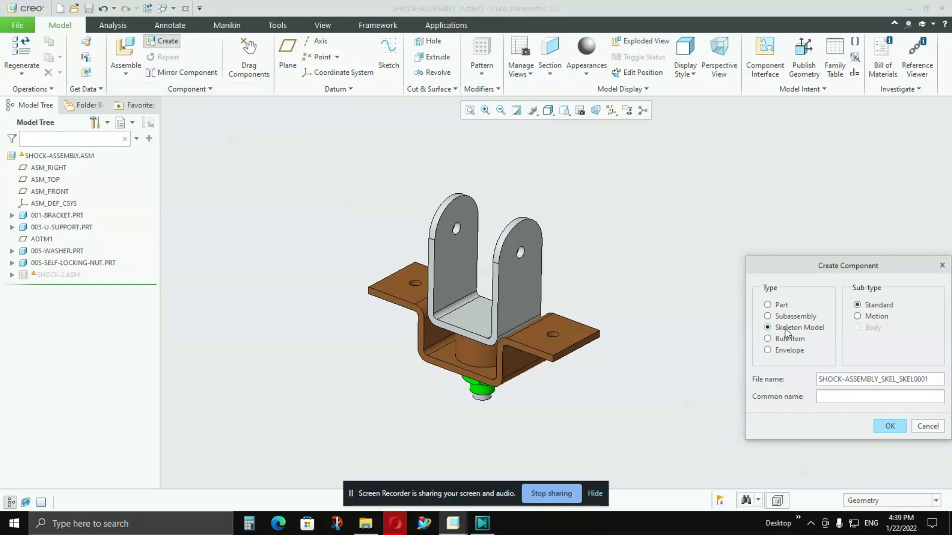
pyautogui.click(887, 425)
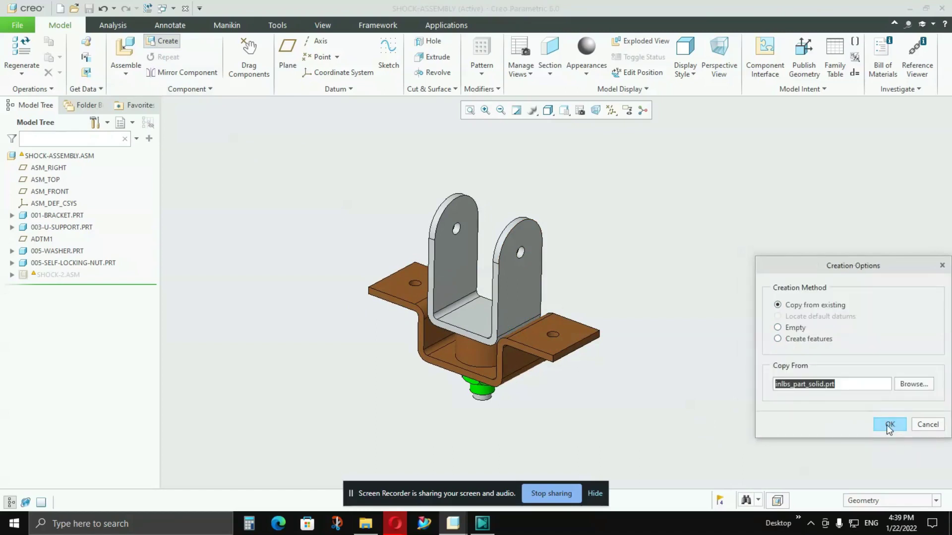
pyautogui.click(887, 425)
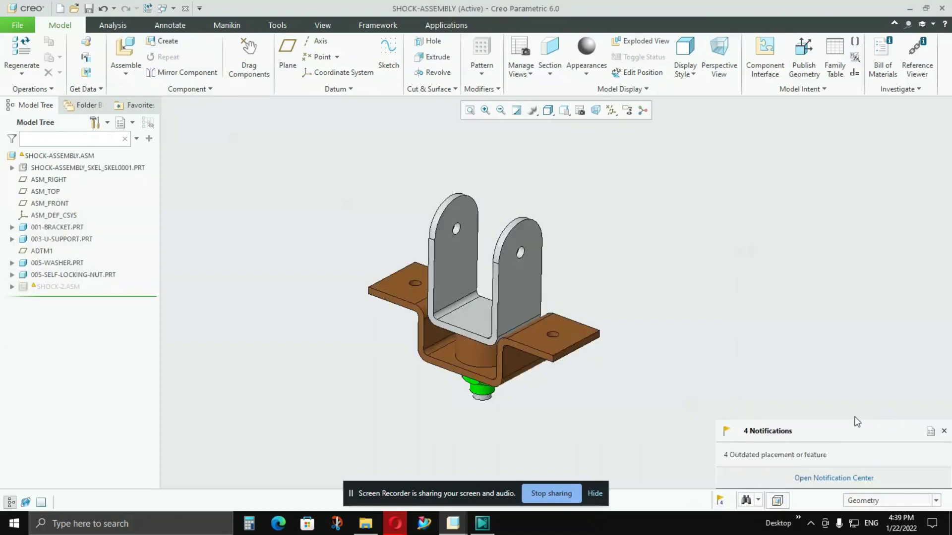
pyautogui.click(82, 169)
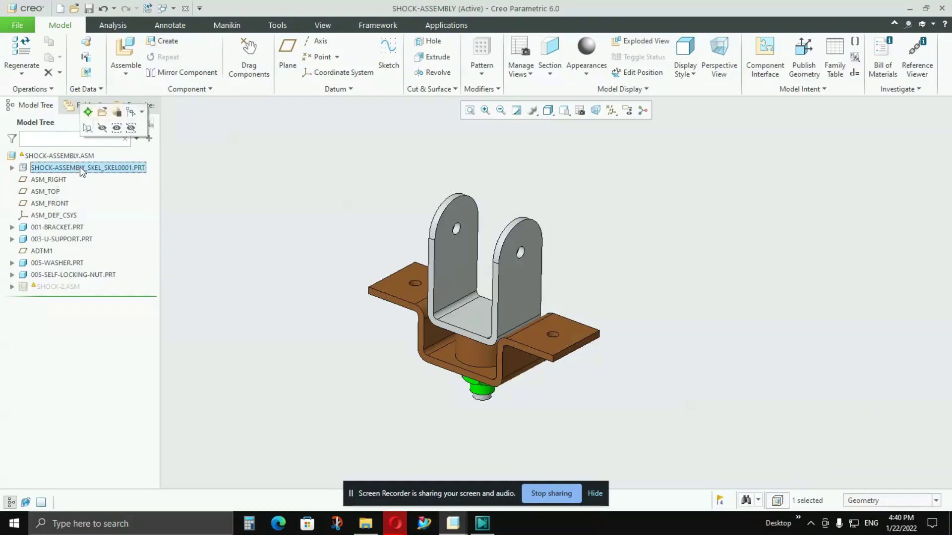
pyautogui.click(193, 182)
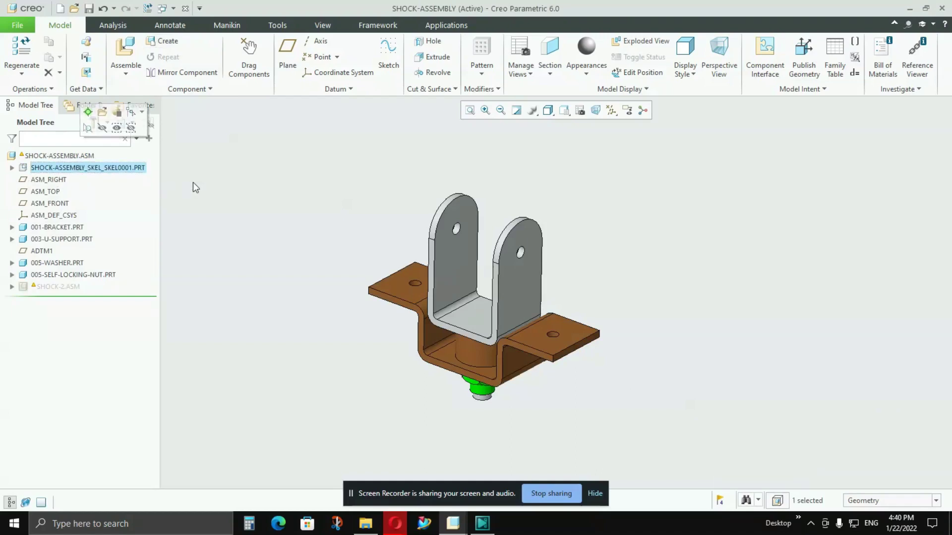
pyautogui.click(94, 168)
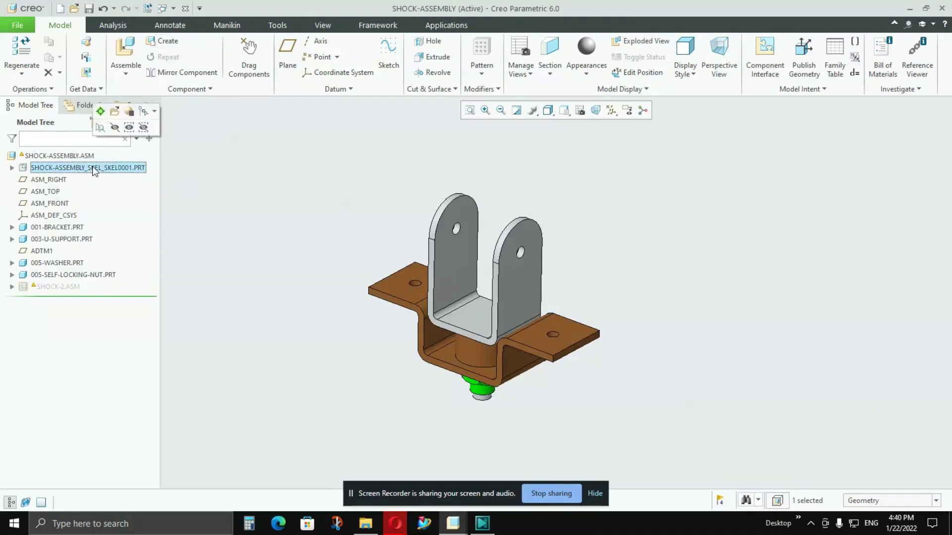
# Step: Activate the skeleton part and start a Shrinkwrap of SHOCK-ASSEMBLY.ASM with the Outer Shell subset
pyautogui.click(102, 114)
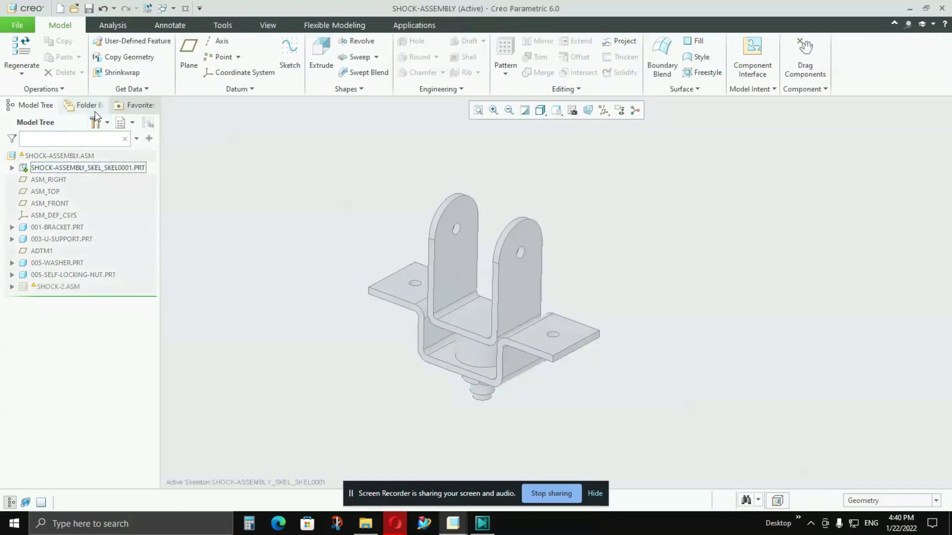
pyautogui.click(134, 75)
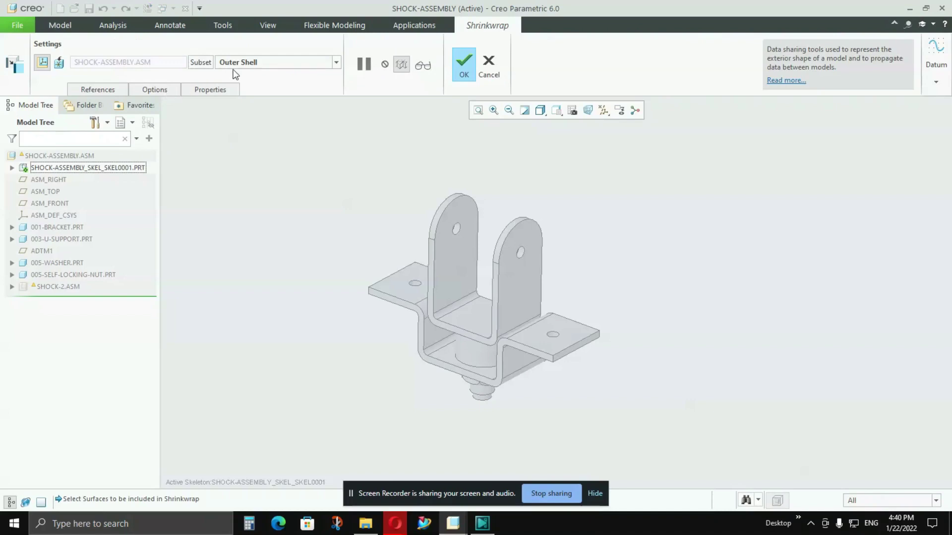
pyautogui.click(257, 64)
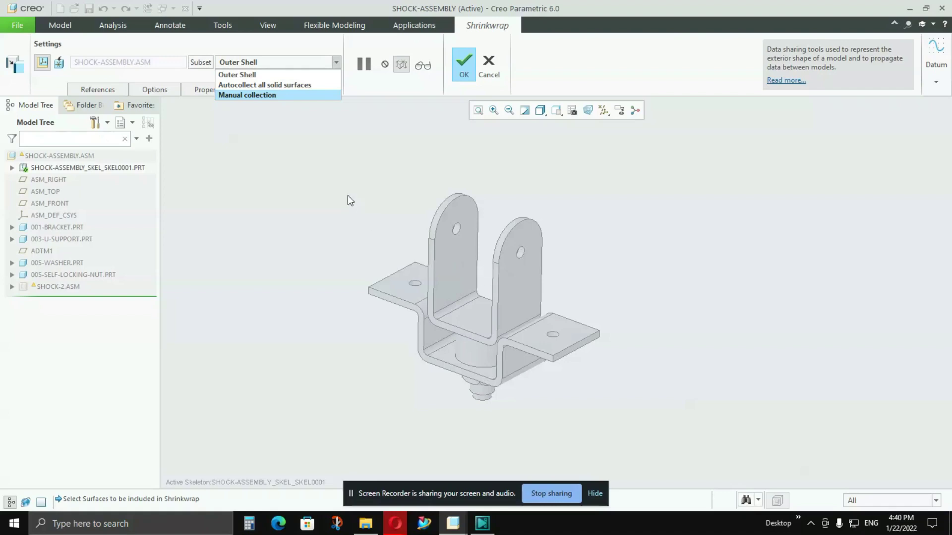
pyautogui.click(270, 75)
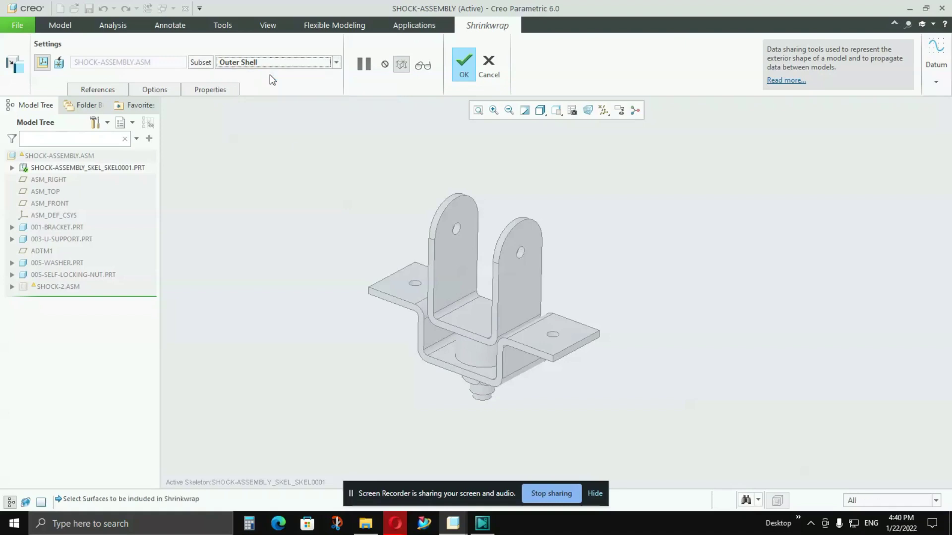
pyautogui.click(163, 90)
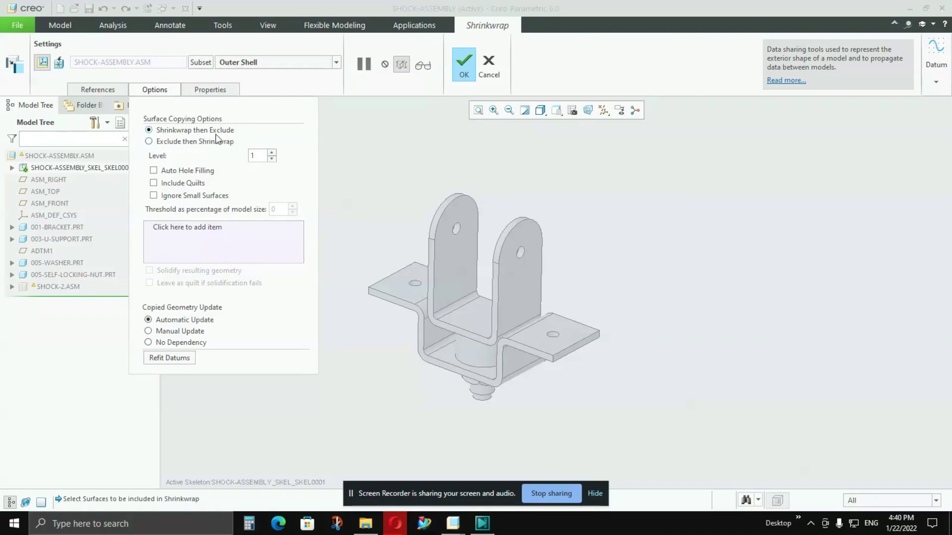
# Step: Set shrinkwrap quality level to 10, keep Auto Hole Filling off, and enable Include Quilts
pyautogui.doubleClick(264, 154)
pyautogui.click(272, 153)
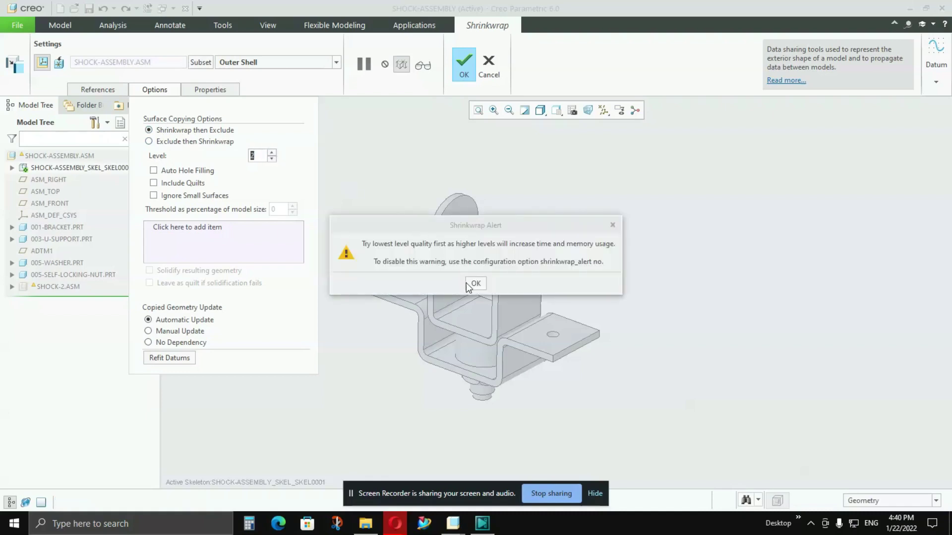
pyautogui.click(474, 283)
pyautogui.click(271, 153)
pyautogui.click(271, 153)
pyautogui.click(271, 153)
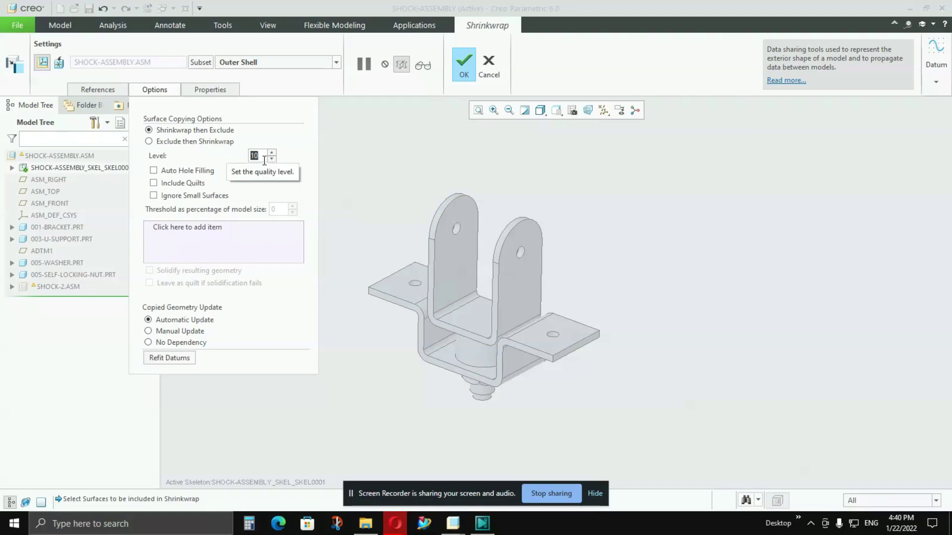
pyautogui.click(258, 158)
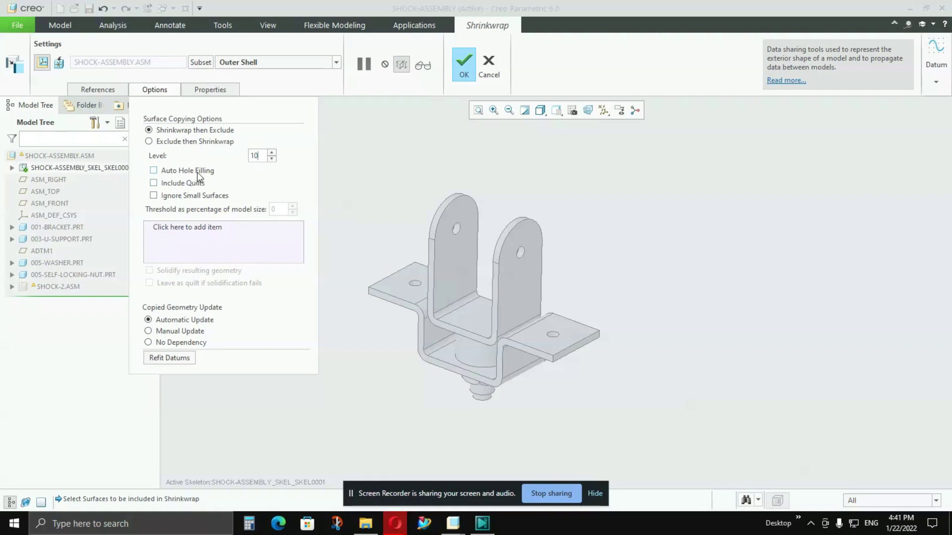
pyautogui.click(153, 171)
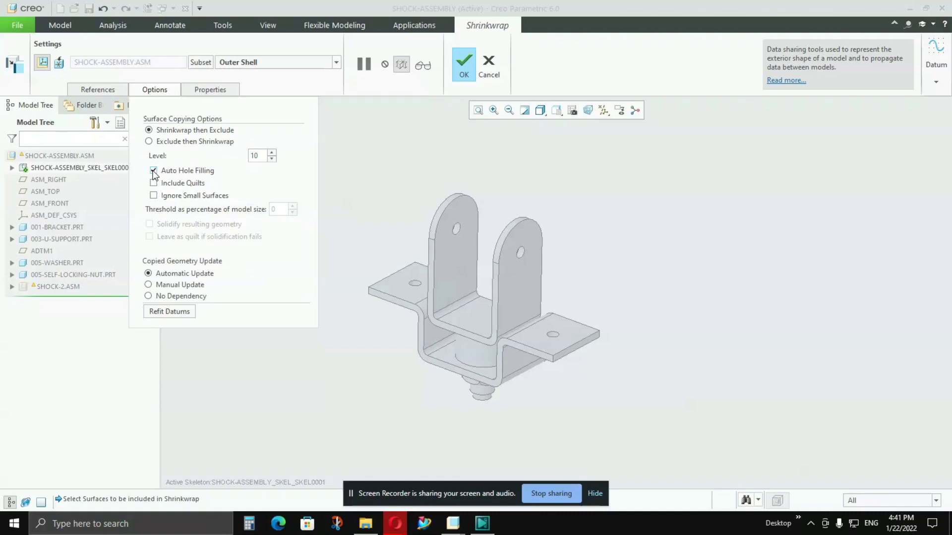
pyautogui.click(154, 171)
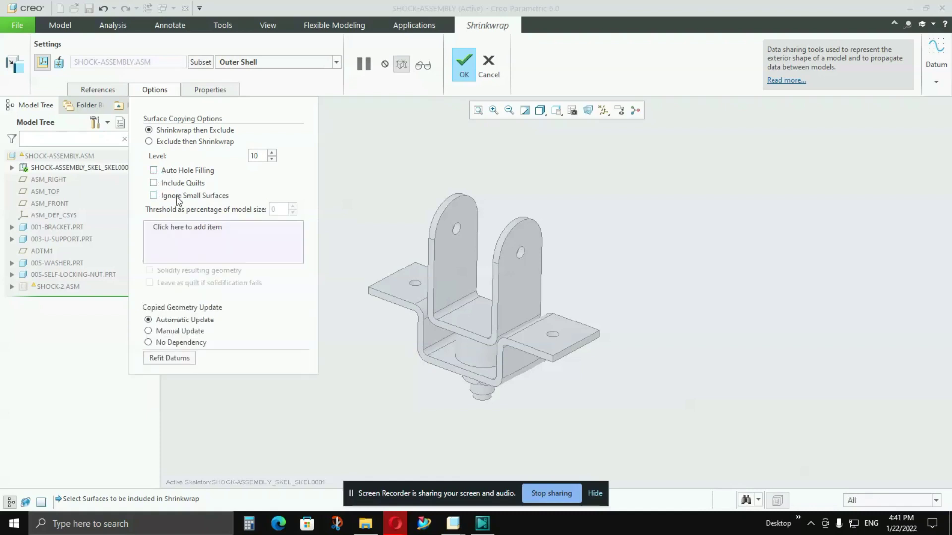
pyautogui.click(154, 183)
# Step: Set copied geometry update to Manual Update and finish the Shrinkwrap feature
pyautogui.click(164, 333)
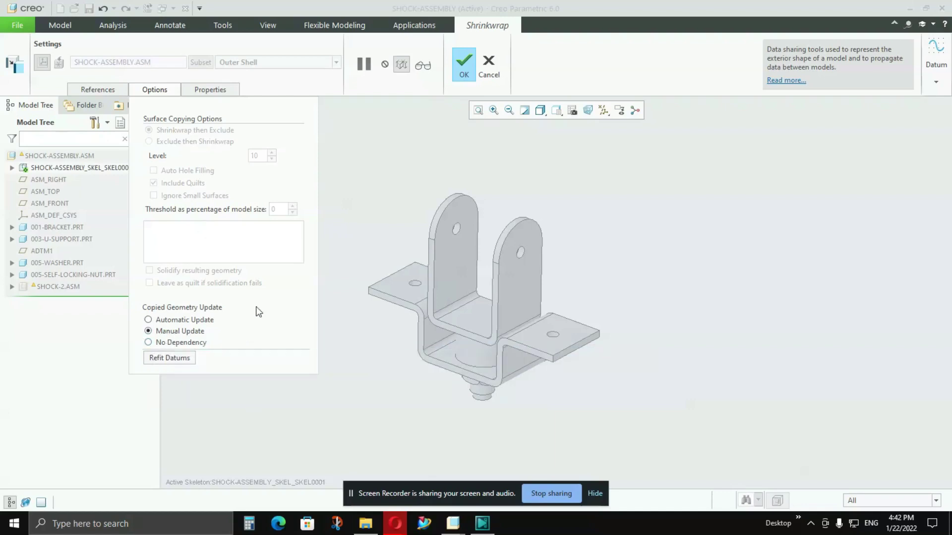
pyautogui.click(461, 75)
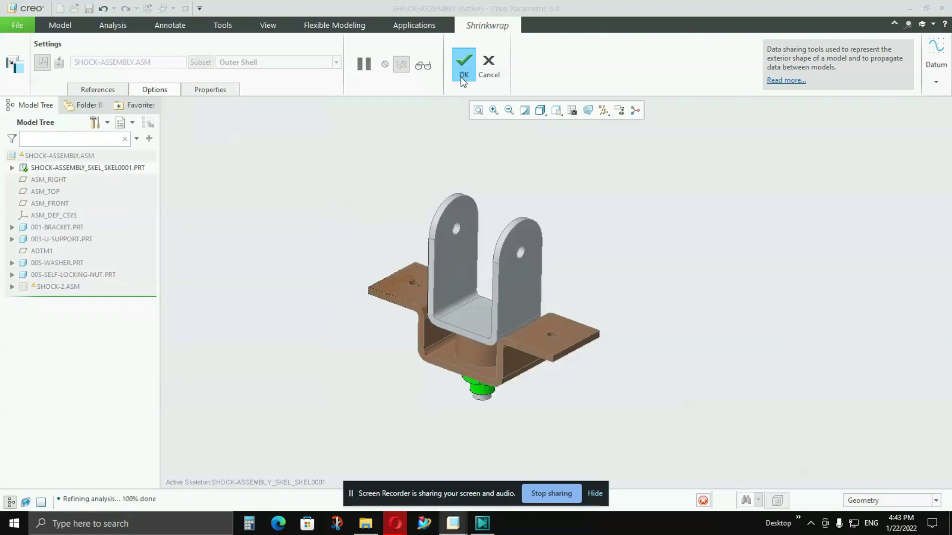
pyautogui.click(322, 250)
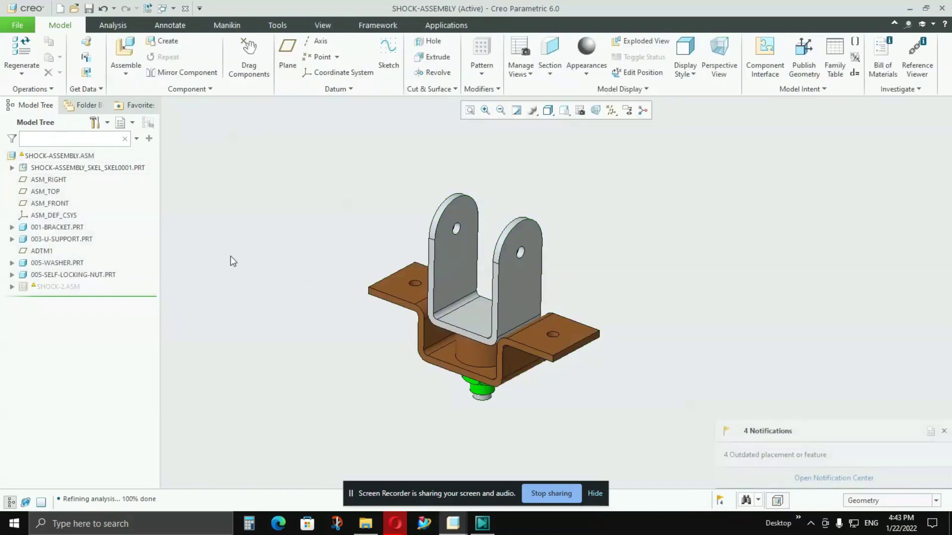
# Step: Open SHOCK-ASSEMBLY_SKEL_SKEL0001.PRT in its own window and inspect the Shrinkwrap id 40 geometry
pyautogui.click(94, 168)
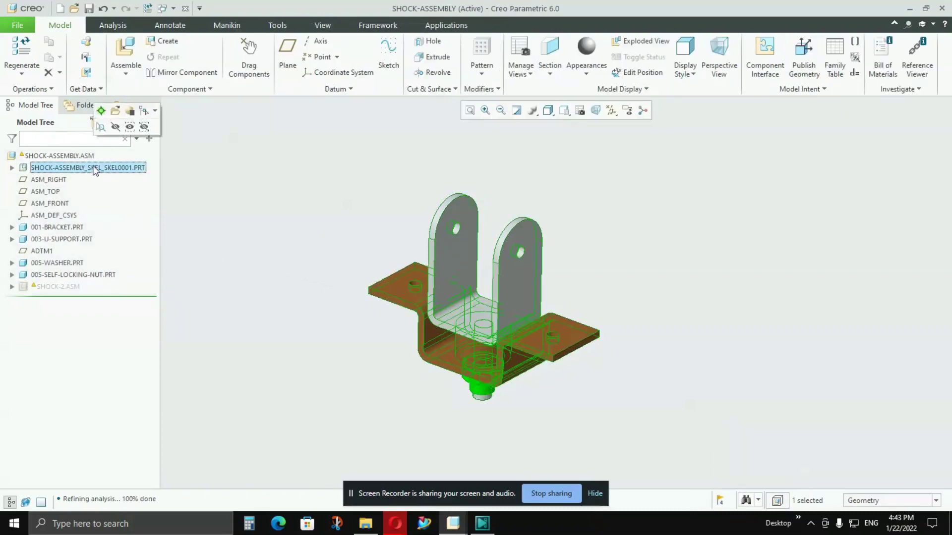
pyautogui.click(116, 111)
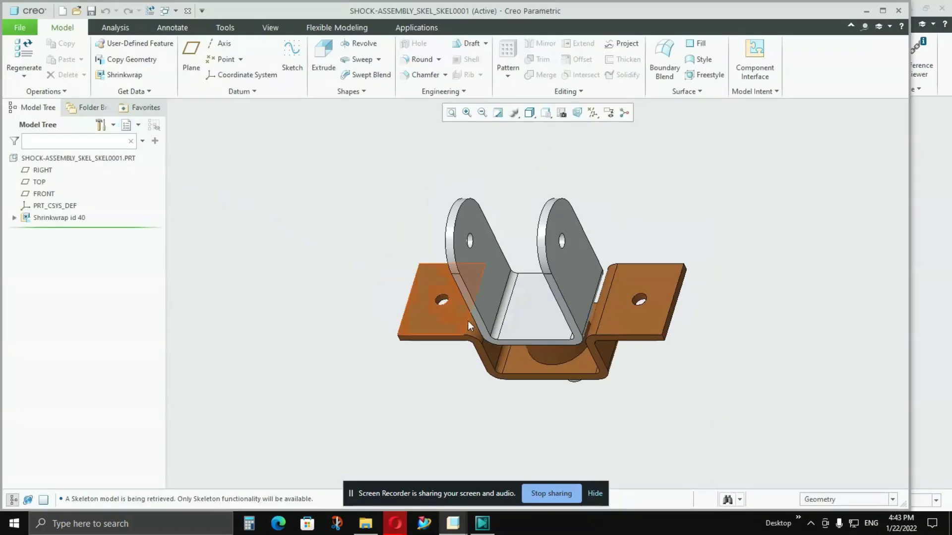
pyautogui.moveTo(468, 322)
pyautogui.mouseDown(button='middle')
pyautogui.moveTo(519, 319)
pyautogui.moveTo(512, 249)
pyautogui.moveTo(483, 309)
pyautogui.mouseUp(button='middle')
pyautogui.scroll(-2, 434, 298)
pyautogui.scroll(4, 554, 353)
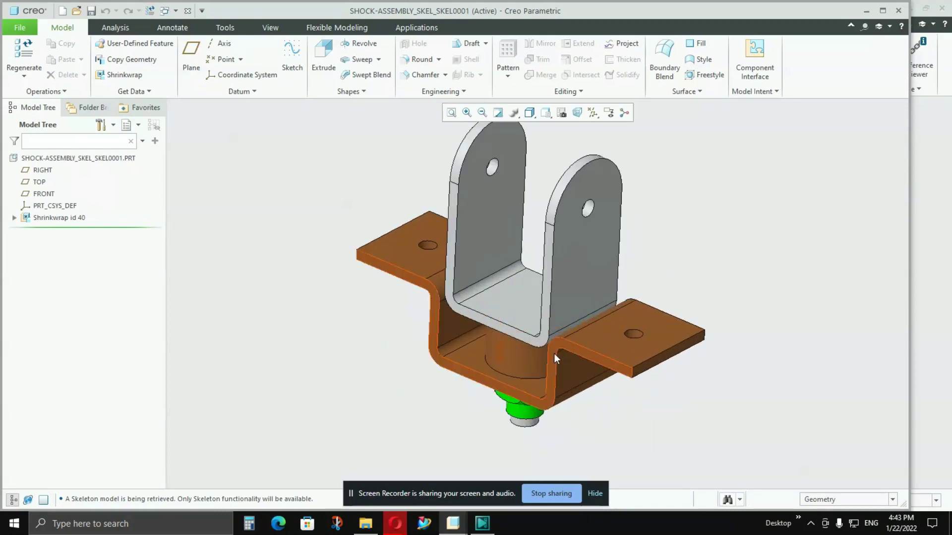
pyautogui.scroll(-3, 353, 279)
pyautogui.moveTo(353, 279); pyautogui.dragTo(291, 171, button='middle')
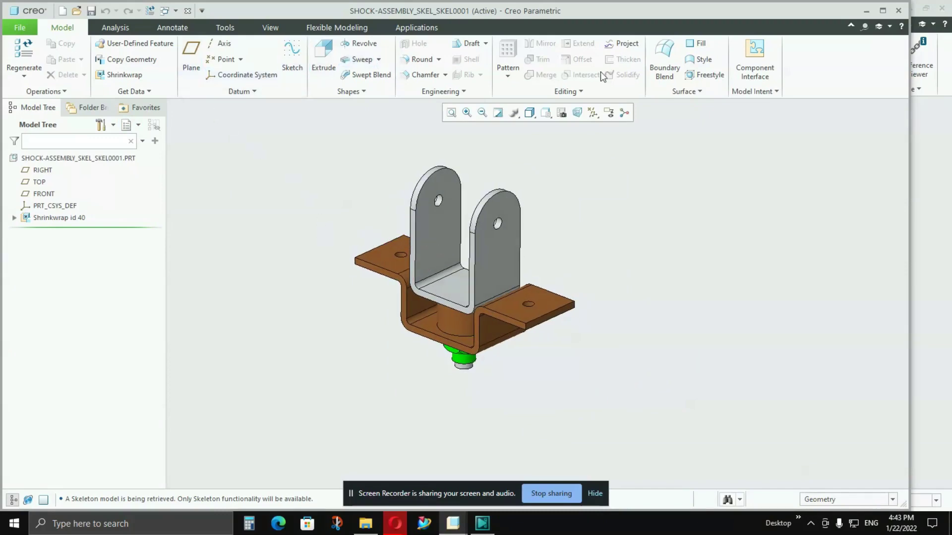
pyautogui.scroll(-1, 397, 61)
pyautogui.scroll(-1, 457, 75)
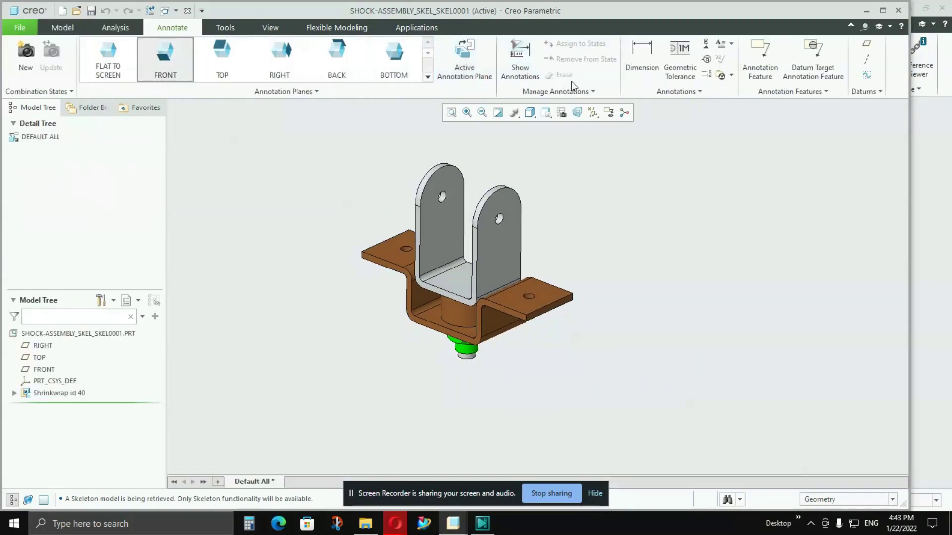
pyautogui.scroll(-1, 571, 88)
pyautogui.scroll(-2, 570, 91)
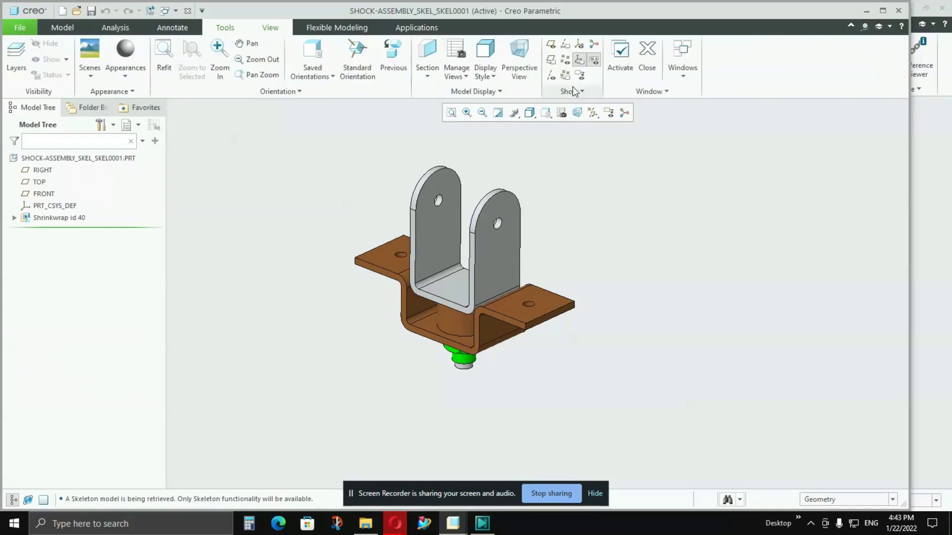
pyautogui.scroll(1, 264, 60)
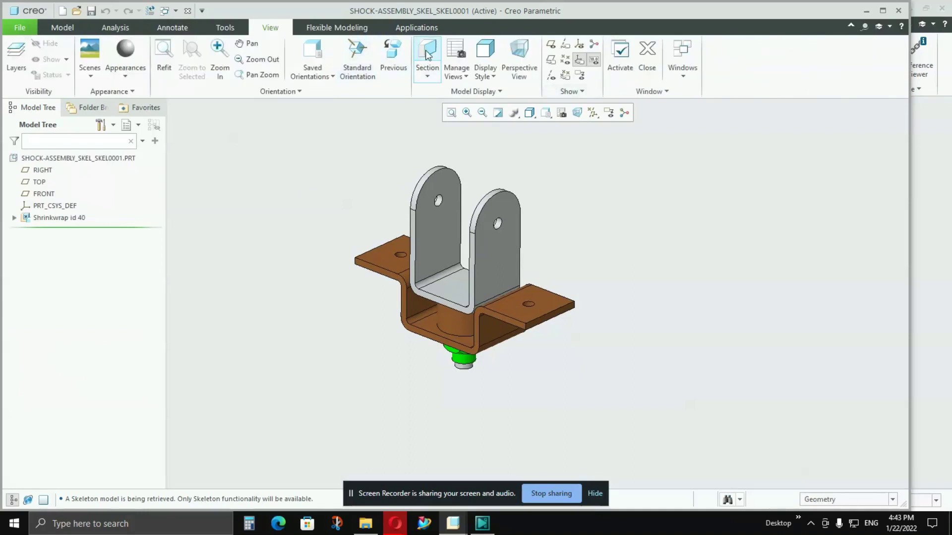
pyautogui.moveTo(516, 294); pyautogui.dragTo(496, 288)
pyautogui.scroll(-6, 488, 278)
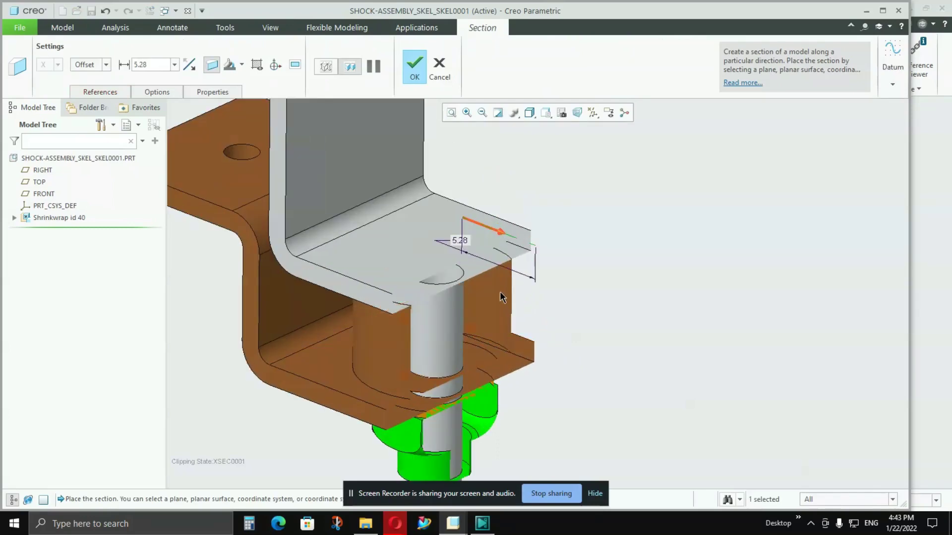
pyautogui.moveTo(488, 266); pyautogui.dragTo(461, 208, button='middle')
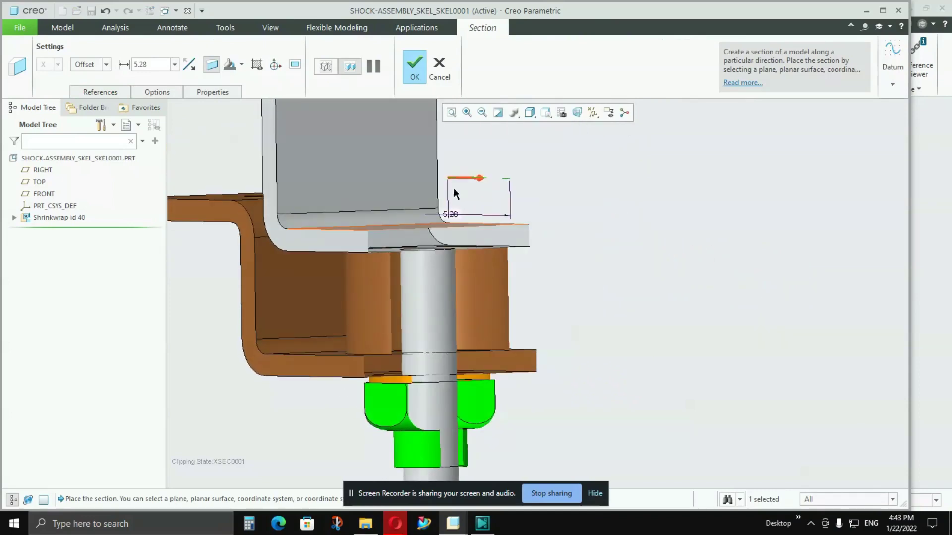
pyautogui.click(439, 67)
pyautogui.click(476, 283)
pyautogui.hotkey('ctrl', 'd')
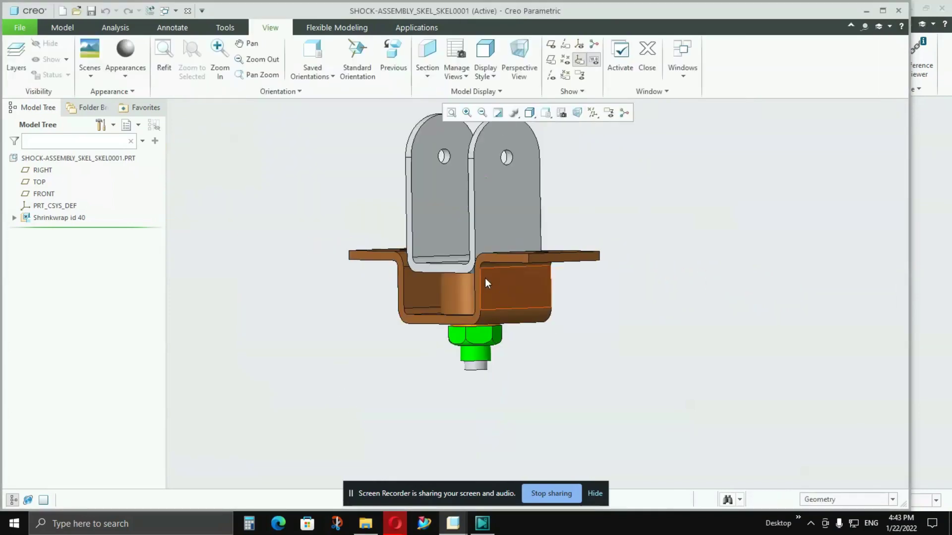
pyautogui.scroll(3, 457, 227)
pyautogui.scroll(-2, 466, 247)
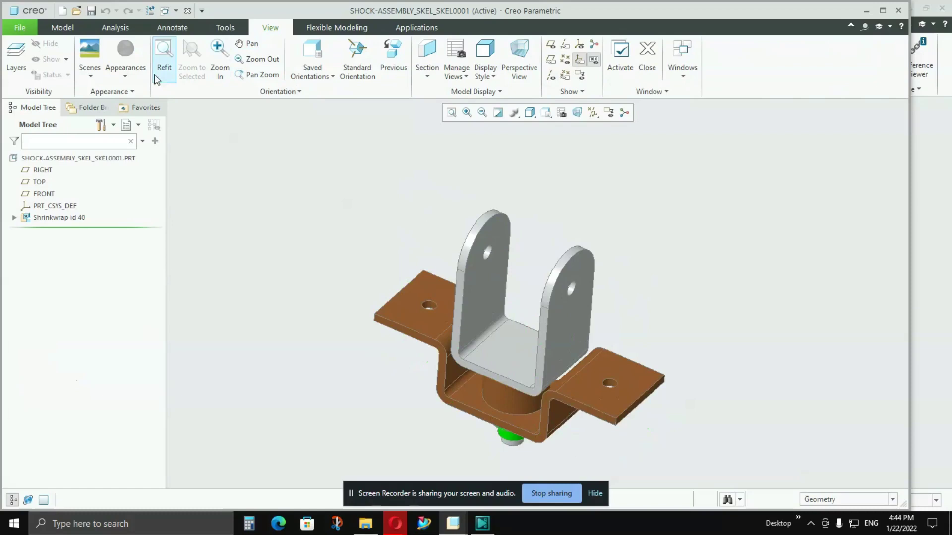
# Step: Clear all appearances from the skeleton part, then orbit to view its underside
pyautogui.click(126, 74)
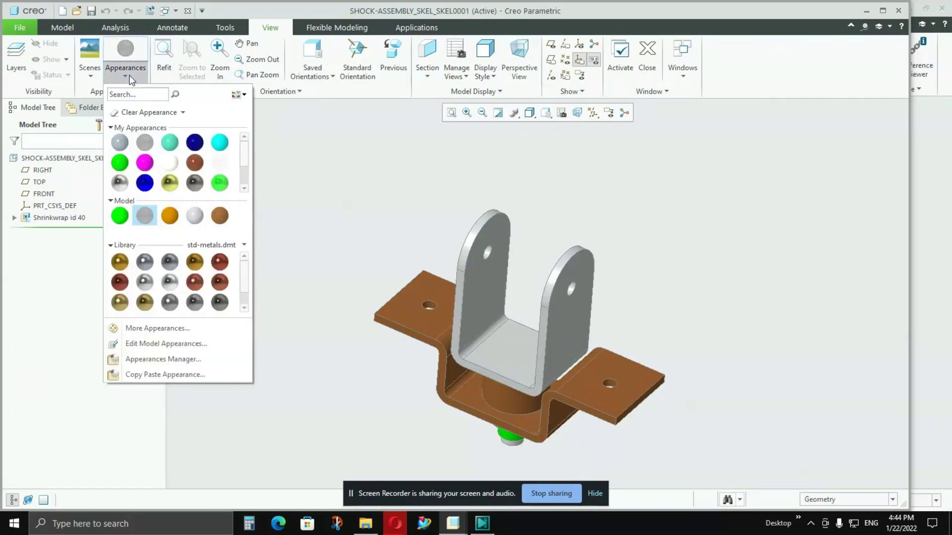
pyautogui.click(182, 113)
pyautogui.click(181, 153)
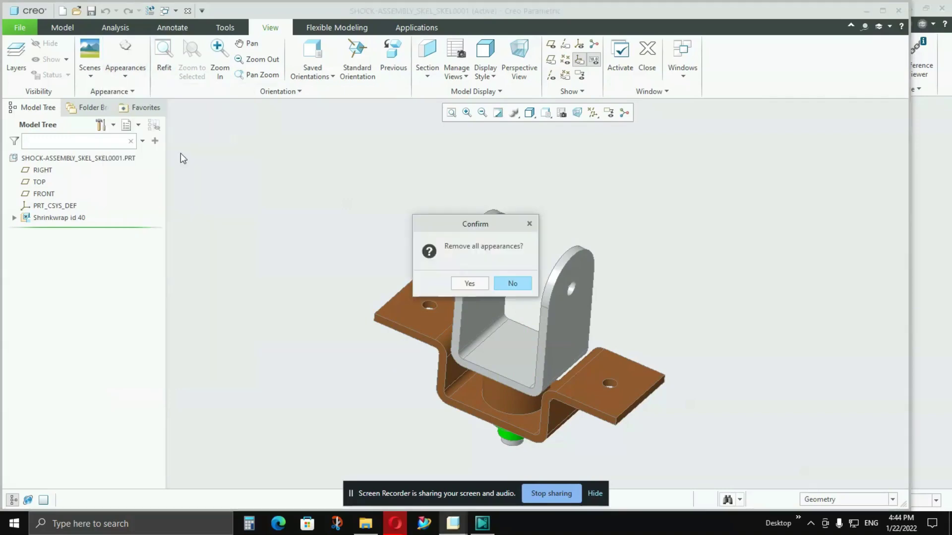
pyautogui.click(469, 284)
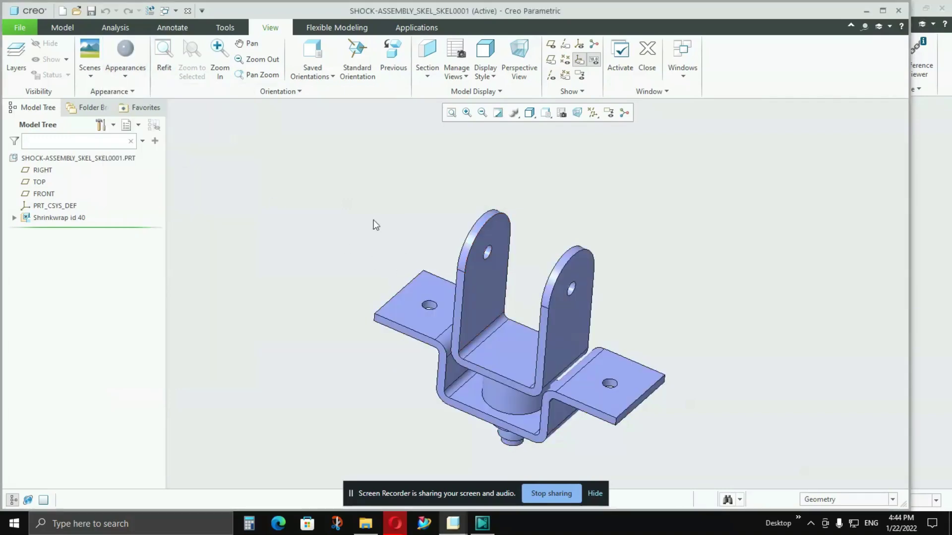
pyautogui.scroll(-2, 406, 294)
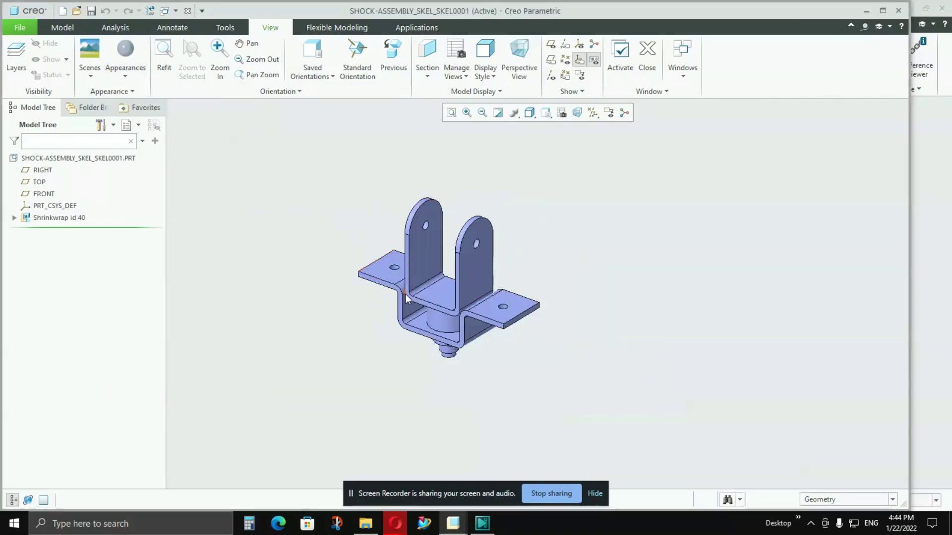
pyautogui.scroll(5, 460, 276)
pyautogui.moveTo(459, 276); pyautogui.dragTo(363, 318, button='middle')
pyautogui.scroll(-1, 364, 319)
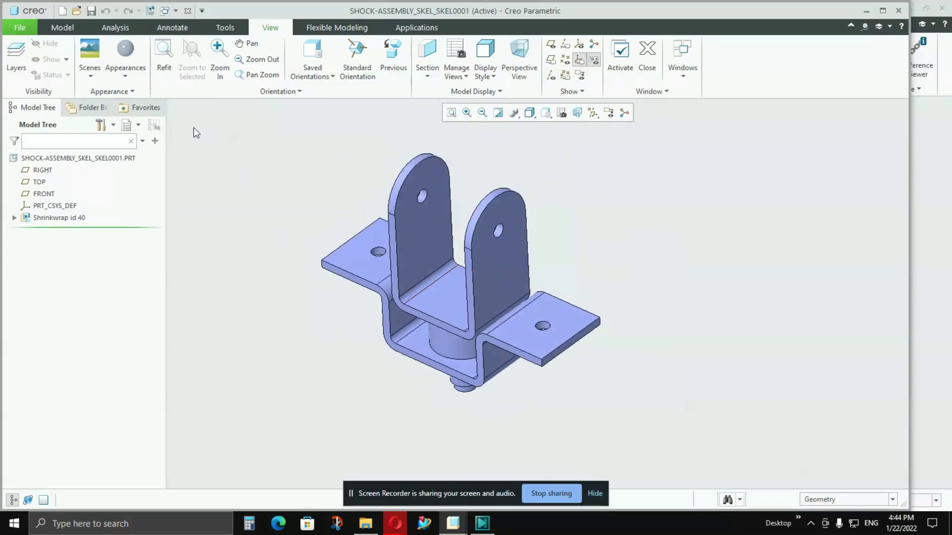
# Step: Apply a new grey appearance with transparency 70 to the whole skeleton part
pyautogui.click(134, 80)
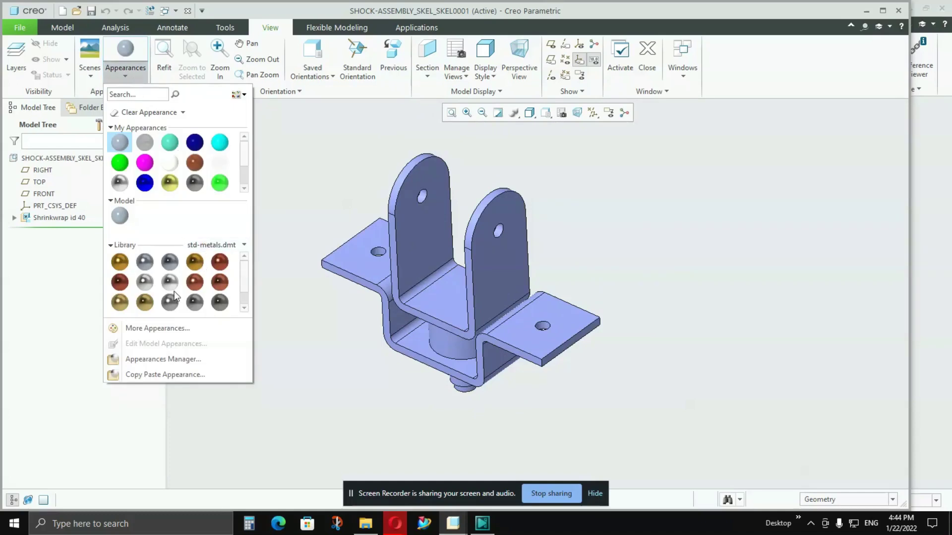
pyautogui.click(160, 329)
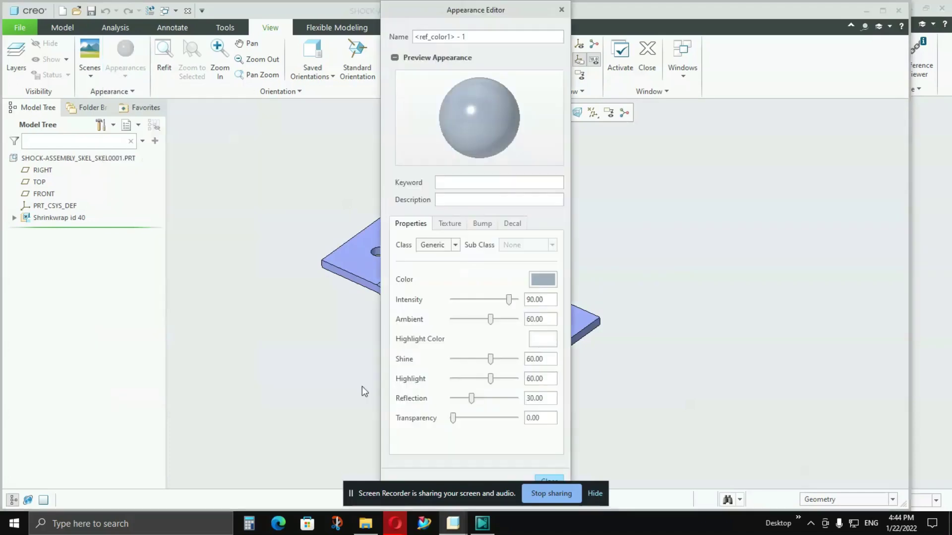
pyautogui.click(491, 417)
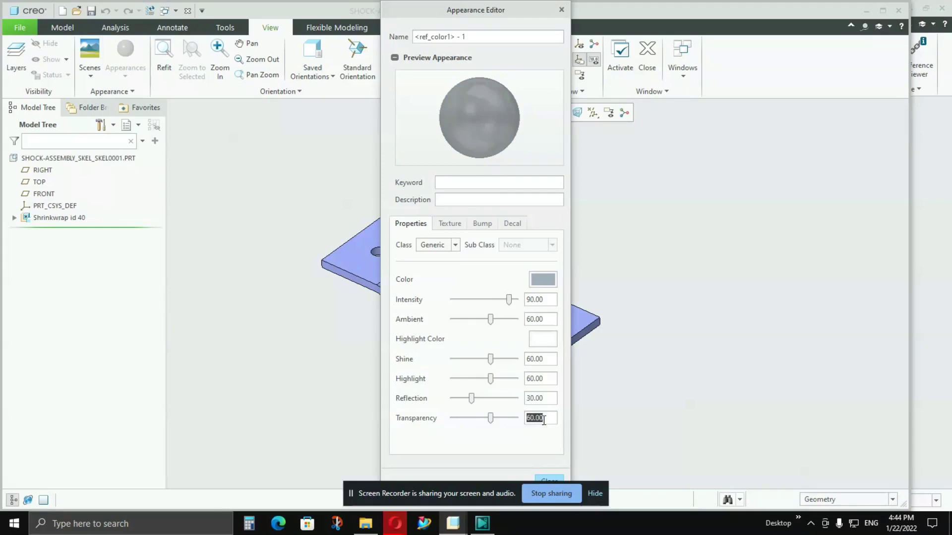
pyautogui.write('70')
pyautogui.press('Return')
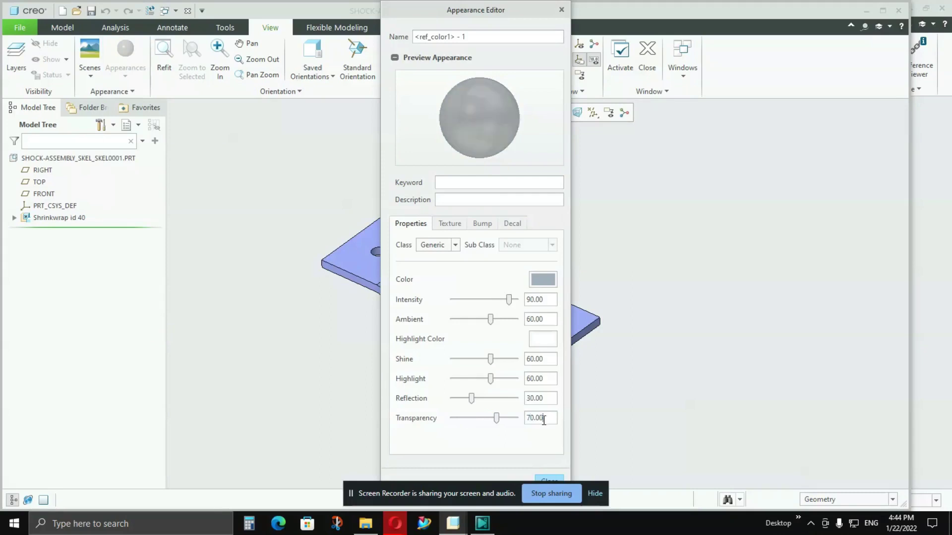
pyautogui.click(547, 479)
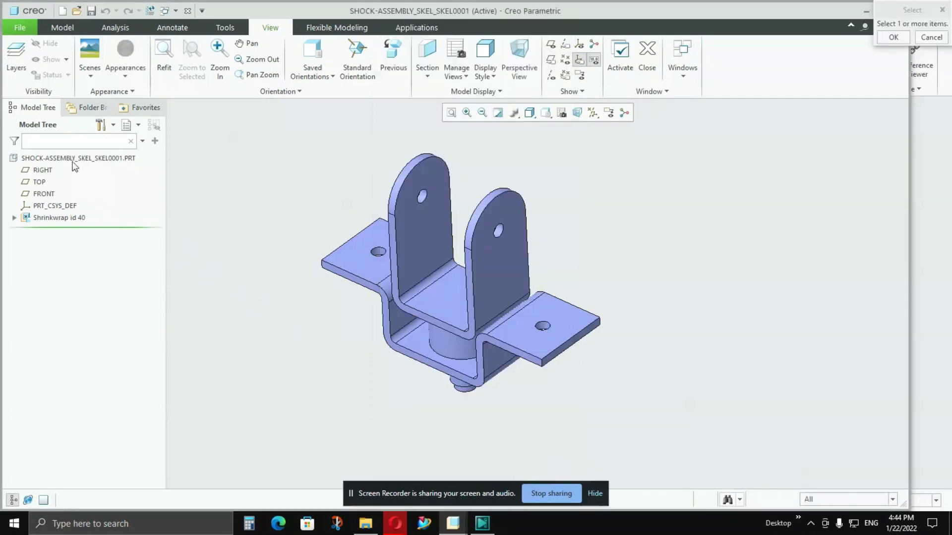
pyautogui.click(92, 160)
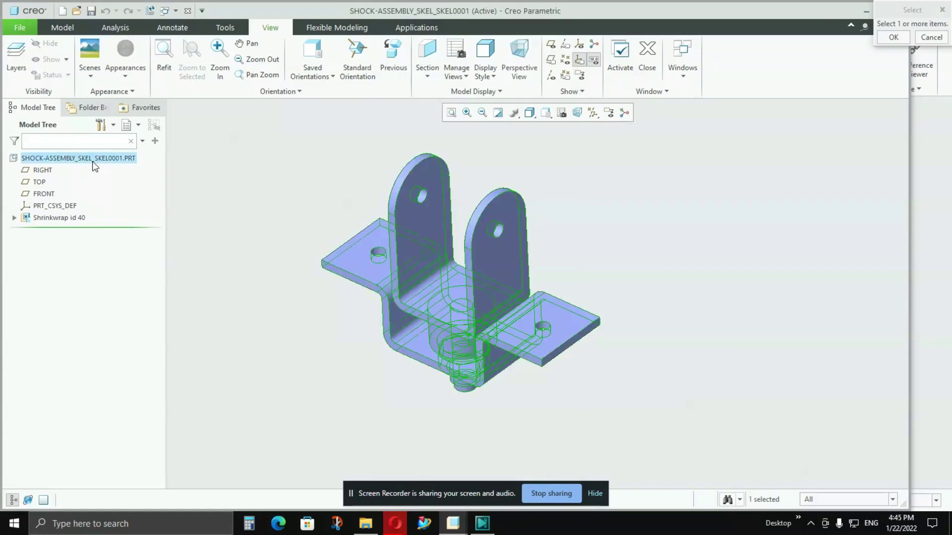
pyautogui.click(889, 39)
# Step: Save the skeleton part to the SHOCK ASSEMBLY folder
pyautogui.moveTo(346, 265)
pyautogui.mouseDown(button='middle')
pyautogui.moveTo(397, 251)
pyautogui.moveTo(418, 261)
pyautogui.moveTo(357, 255)
pyautogui.moveTo(329, 228)
pyautogui.moveTo(378, 232)
pyautogui.moveTo(338, 259)
pyautogui.mouseUp(button='middle')
pyautogui.hotkey('ctrl', 's')
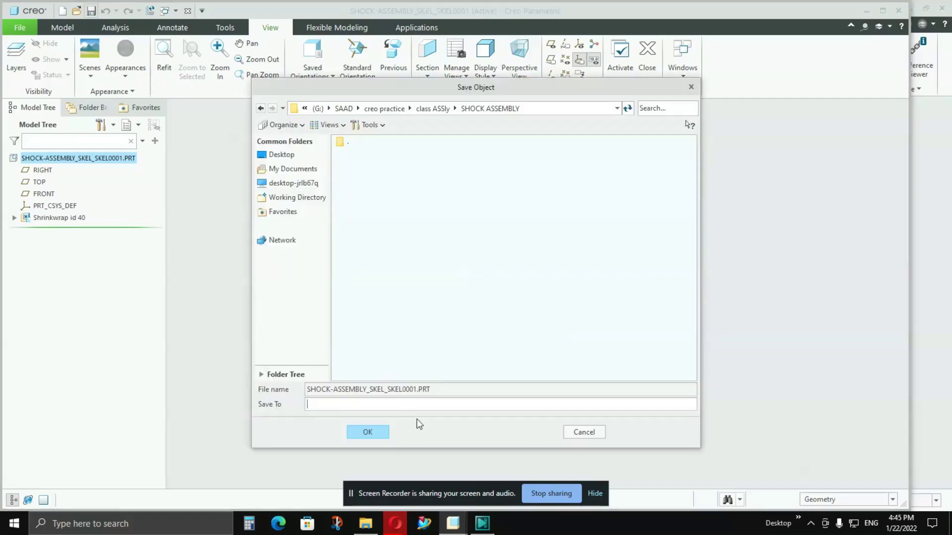
pyautogui.click(382, 432)
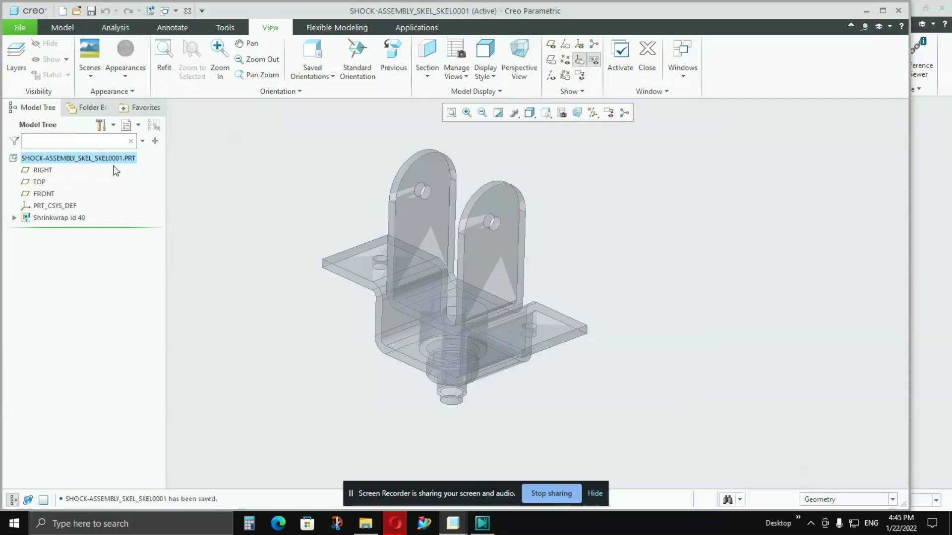
# Step: Switch to SHOCK-2.ASM and assemble shock-assembly_skel_skel0001.prt at the default placement
pyautogui.click(176, 10)
pyautogui.click(189, 35)
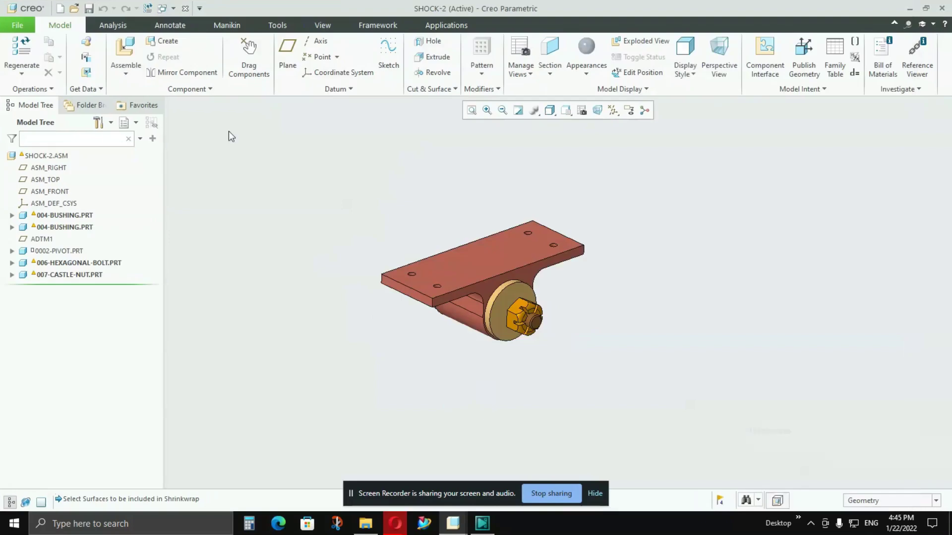
pyautogui.moveTo(553, 291); pyautogui.dragTo(547, 278, button='middle')
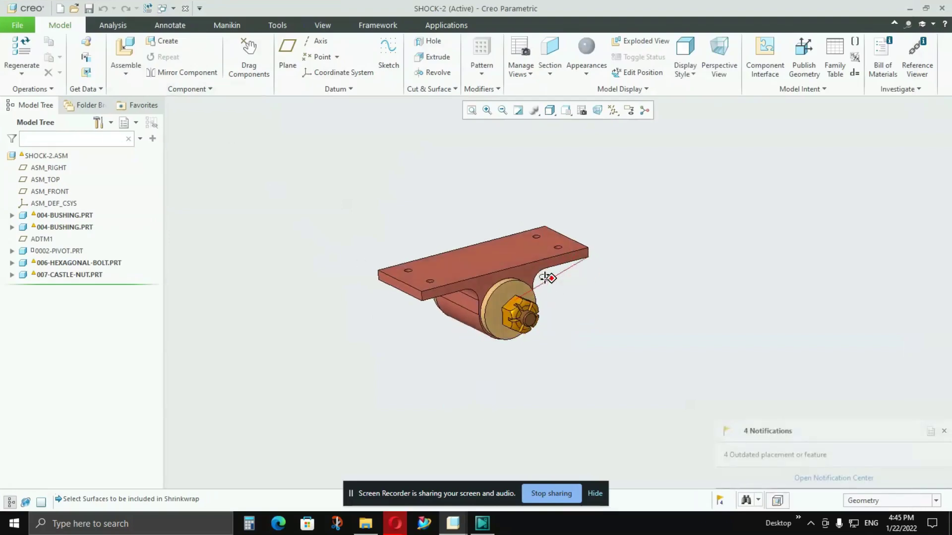
pyautogui.click(126, 52)
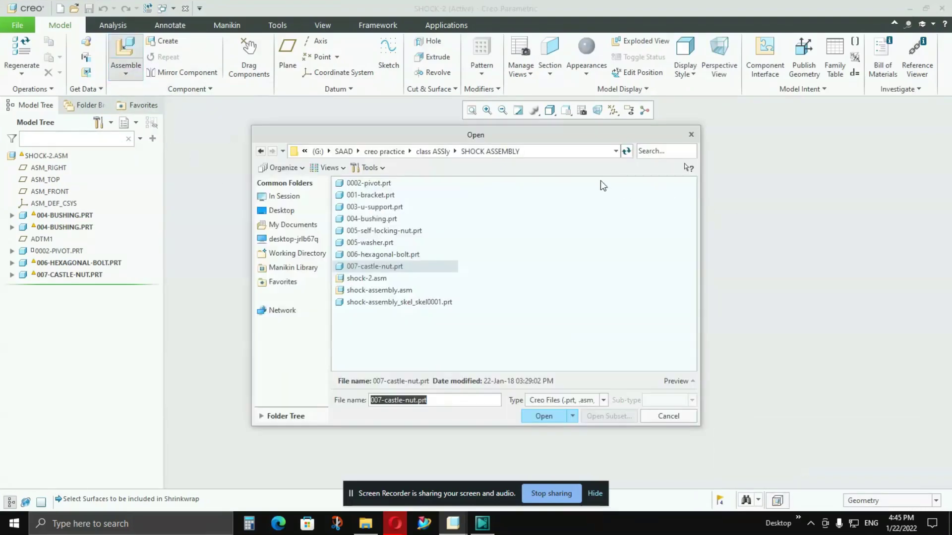
pyautogui.click(400, 303)
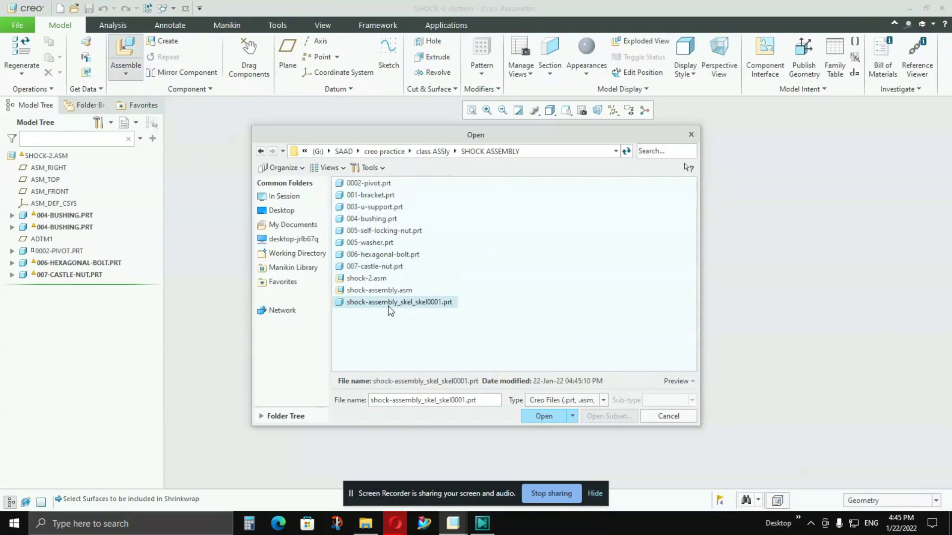
pyautogui.doubleClick(389, 303)
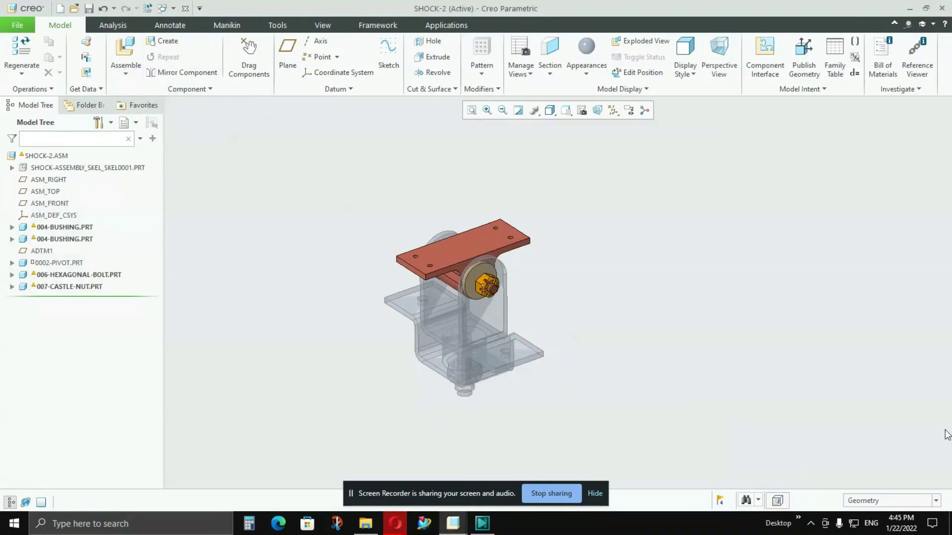
pyautogui.scroll(3, 421, 340)
pyautogui.moveTo(421, 340); pyautogui.dragTo(527, 329, button='middle')
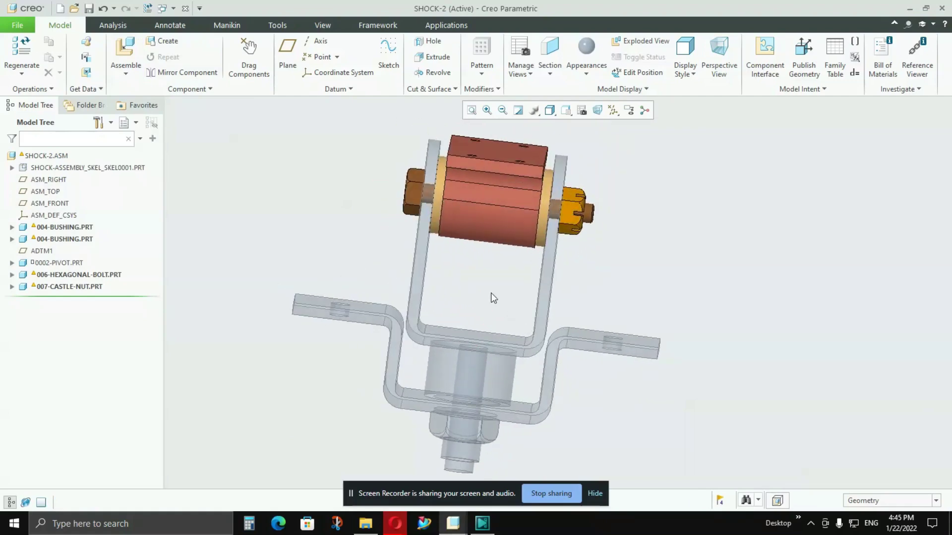
pyautogui.moveTo(469, 287); pyautogui.dragTo(496, 303, button='middle')
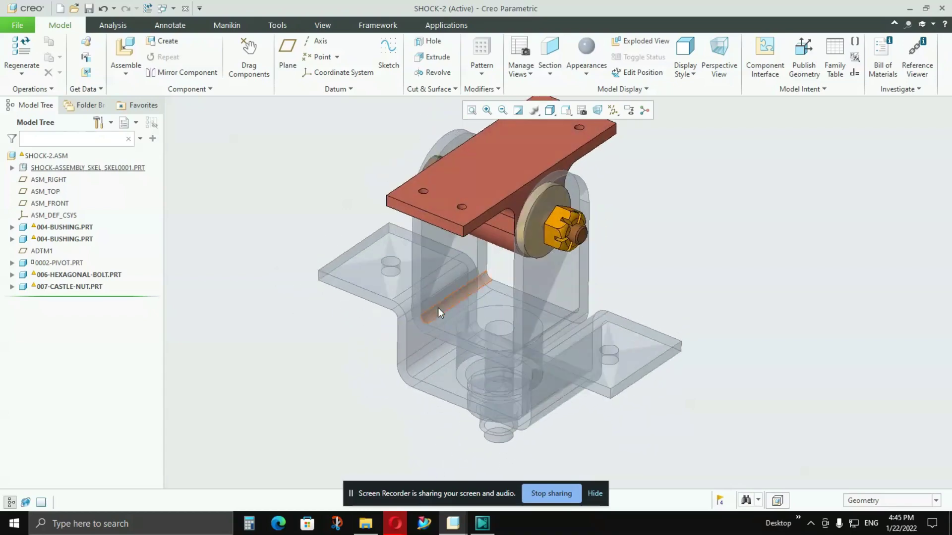
pyautogui.click(62, 229)
pyautogui.click(65, 238)
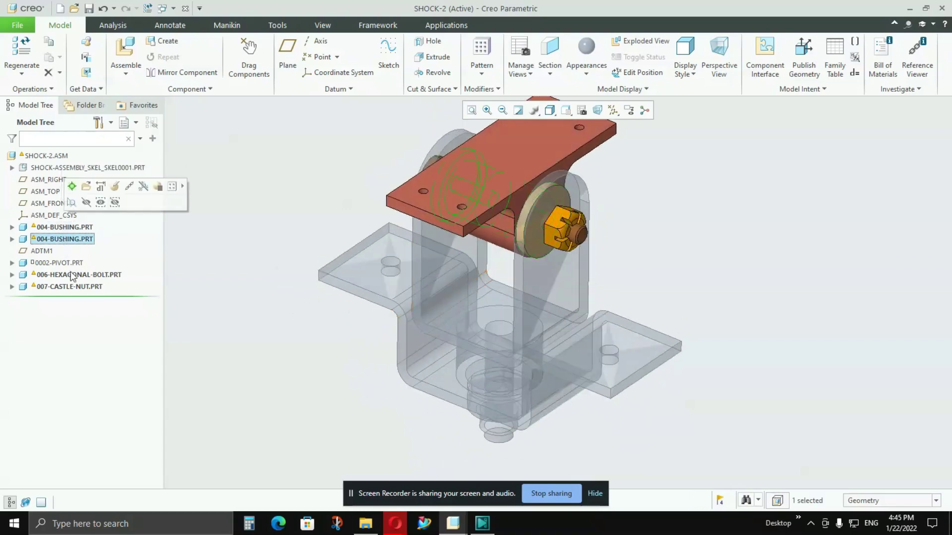
pyautogui.click(74, 274)
pyautogui.click(74, 287)
pyautogui.moveTo(308, 340); pyautogui.dragTo(350, 315, button='middle')
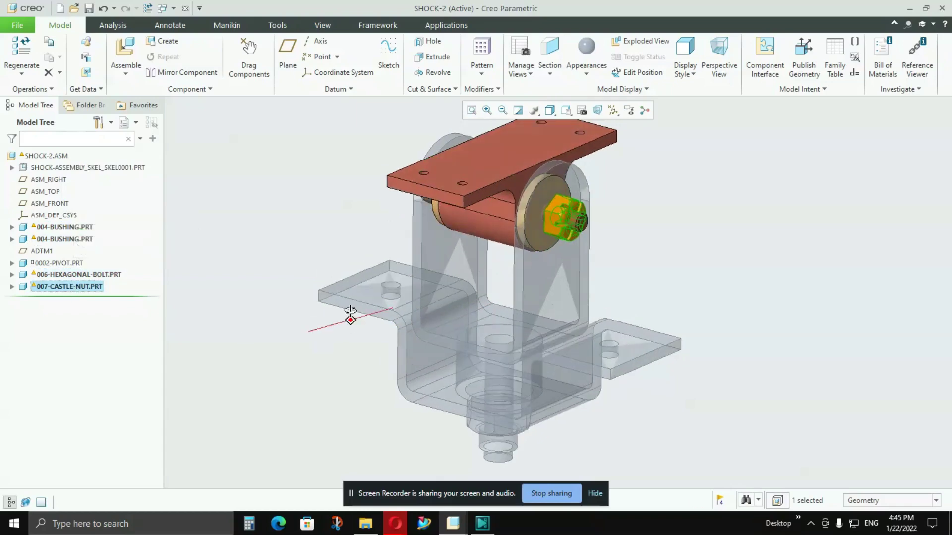
pyautogui.click(356, 296)
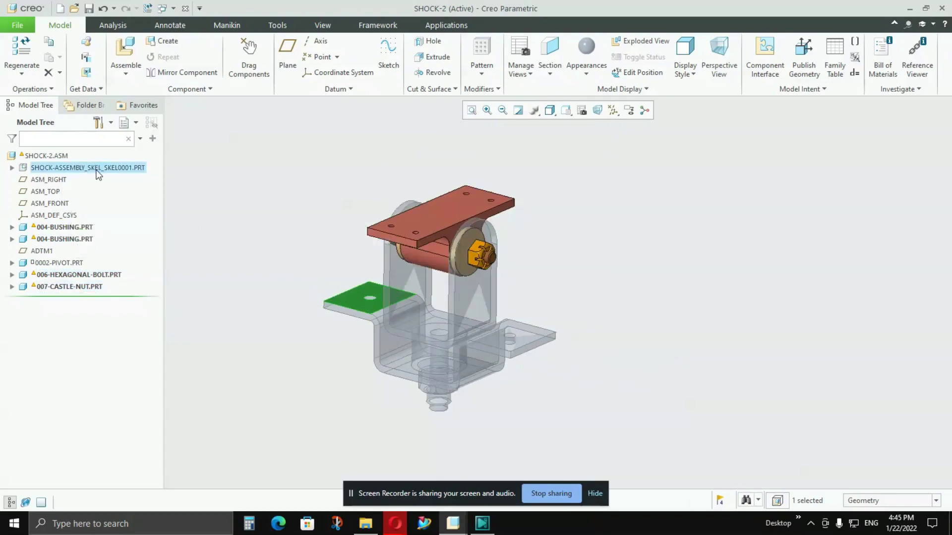
pyautogui.click(95, 168)
pyautogui.hotkey('ctrl', 'd')
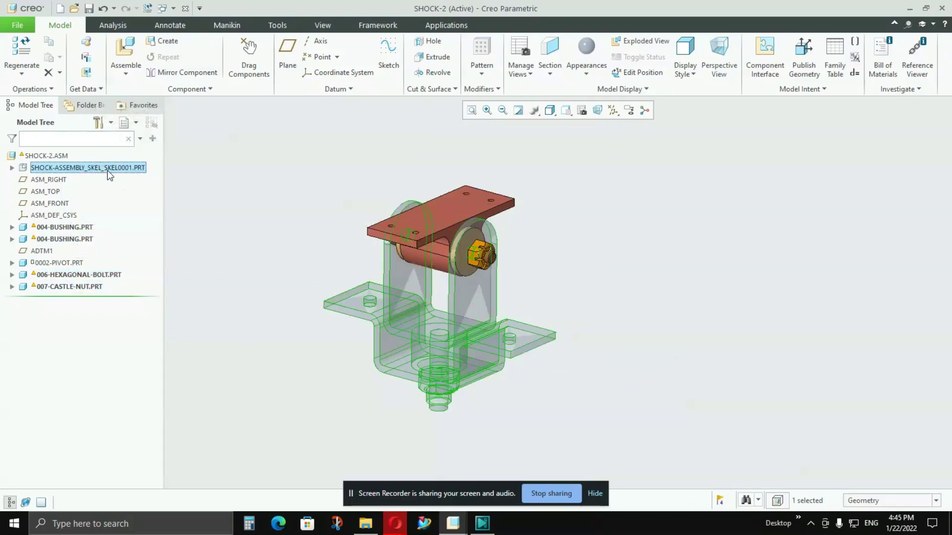
pyautogui.click(110, 175)
pyautogui.click(130, 131)
pyautogui.click(96, 175)
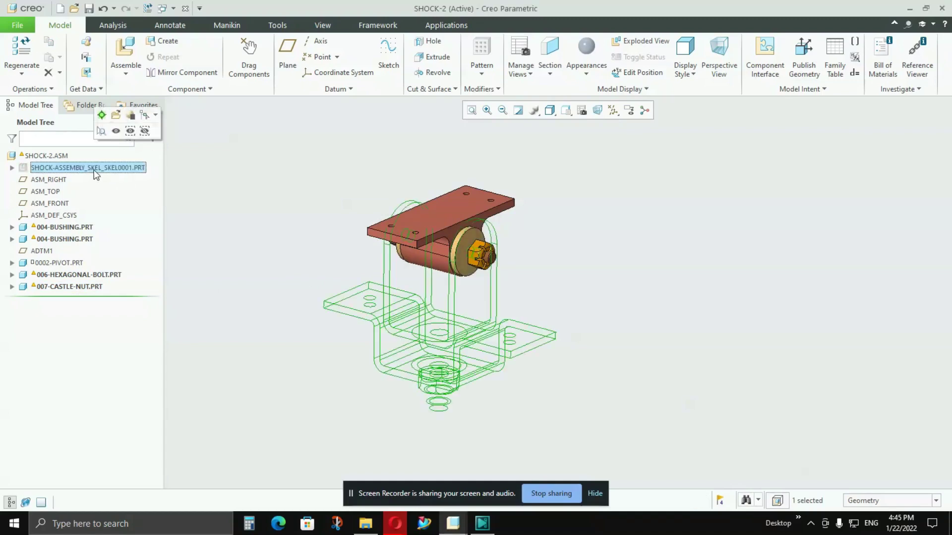
pyautogui.click(115, 131)
pyautogui.click(210, 202)
pyautogui.moveTo(459, 318); pyautogui.dragTo(487, 318, button='middle')
pyautogui.scroll(5, 431, 267)
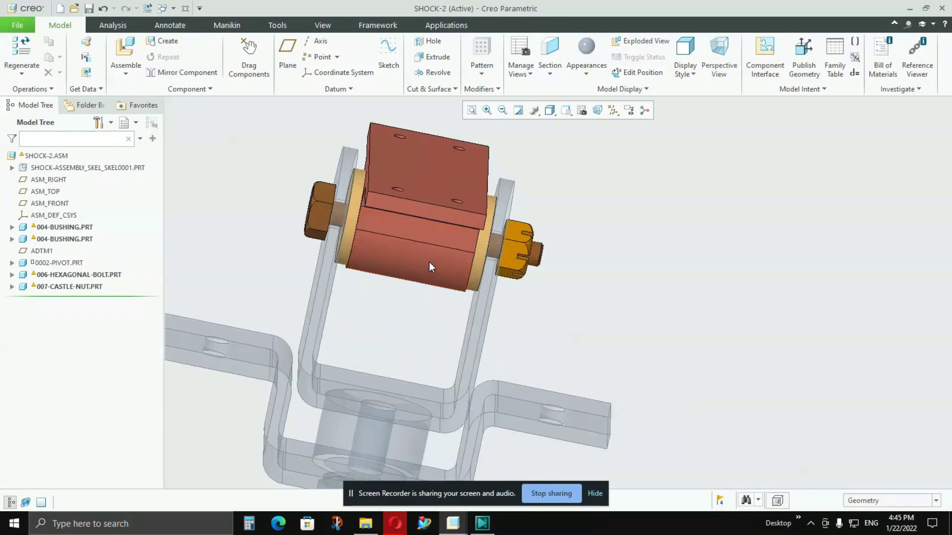
pyautogui.moveTo(431, 267); pyautogui.dragTo(463, 209, button='middle')
pyautogui.scroll(-3, 466, 180)
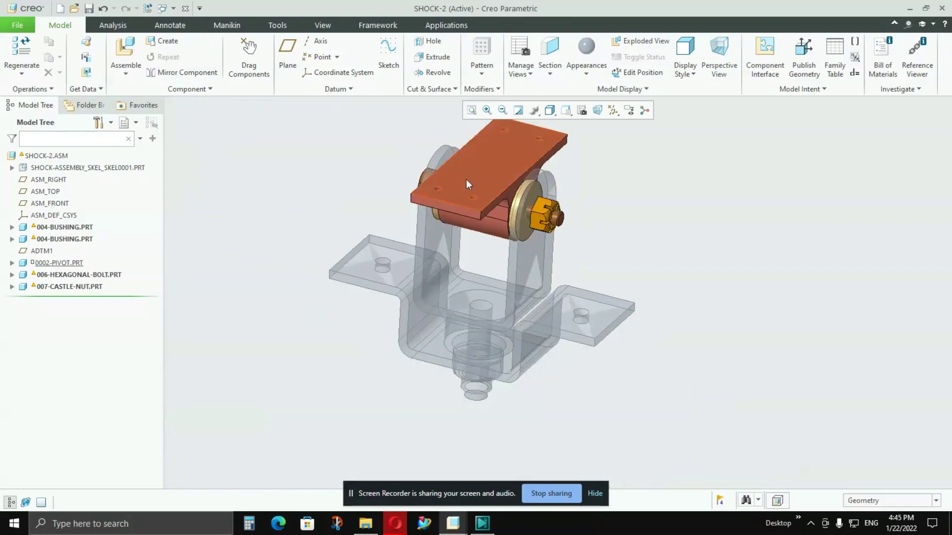
pyautogui.moveTo(461, 283); pyautogui.dragTo(455, 282, button='middle')
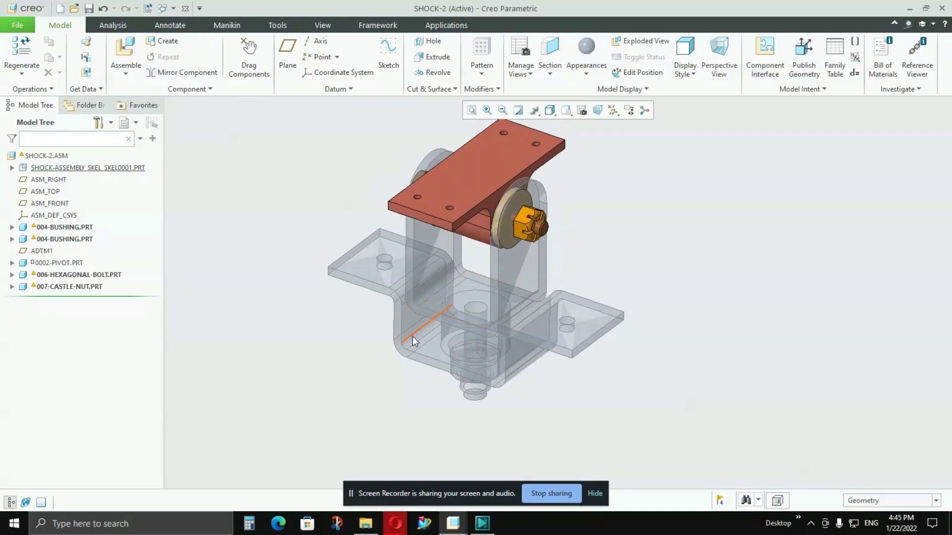
pyautogui.scroll(-1, 425, 388)
pyautogui.scroll(1, 421, 336)
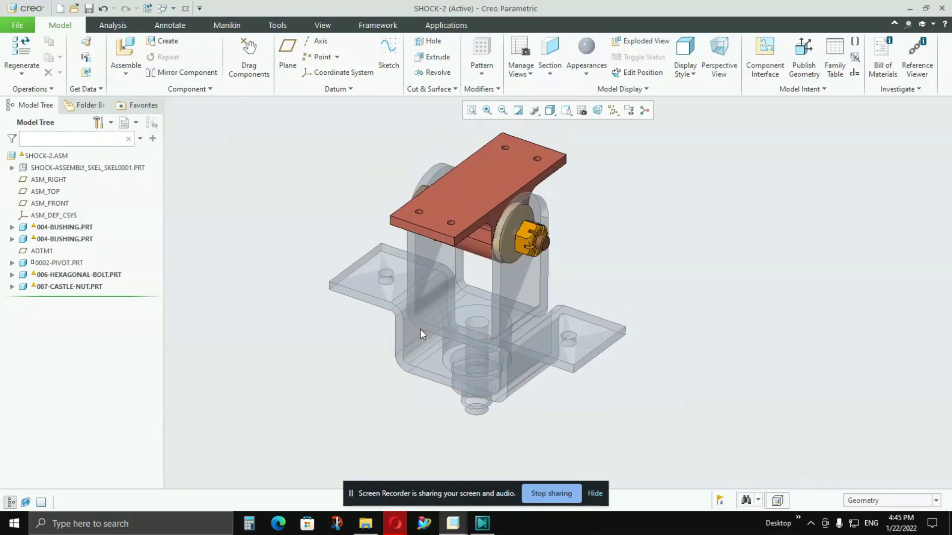